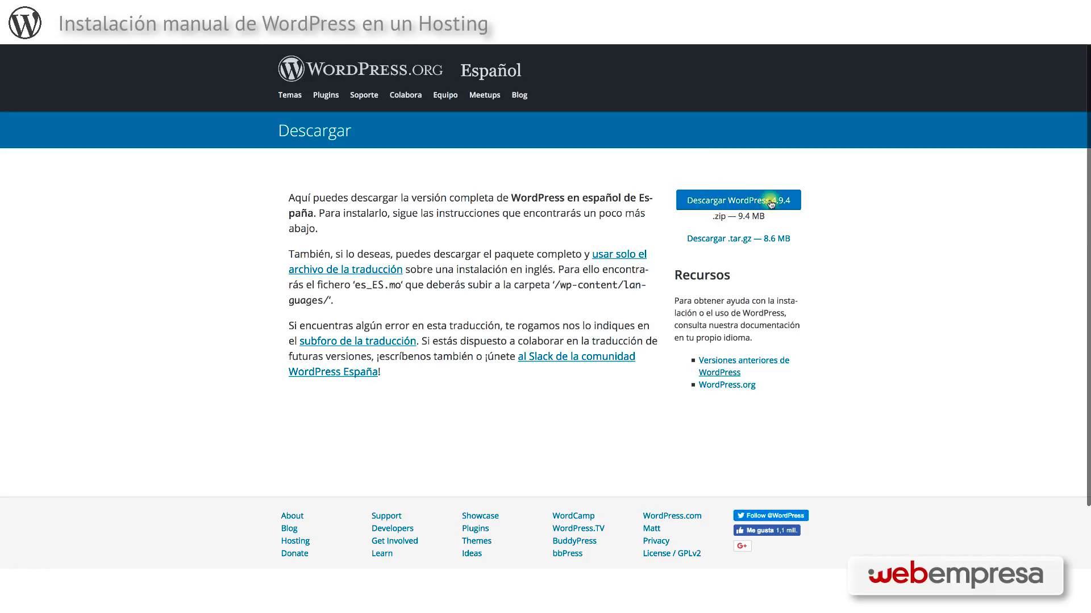
Download wordpress-4.9.4-es_ES.zip from WordPress.org and return to the empty public_html folder.
click(743, 201)
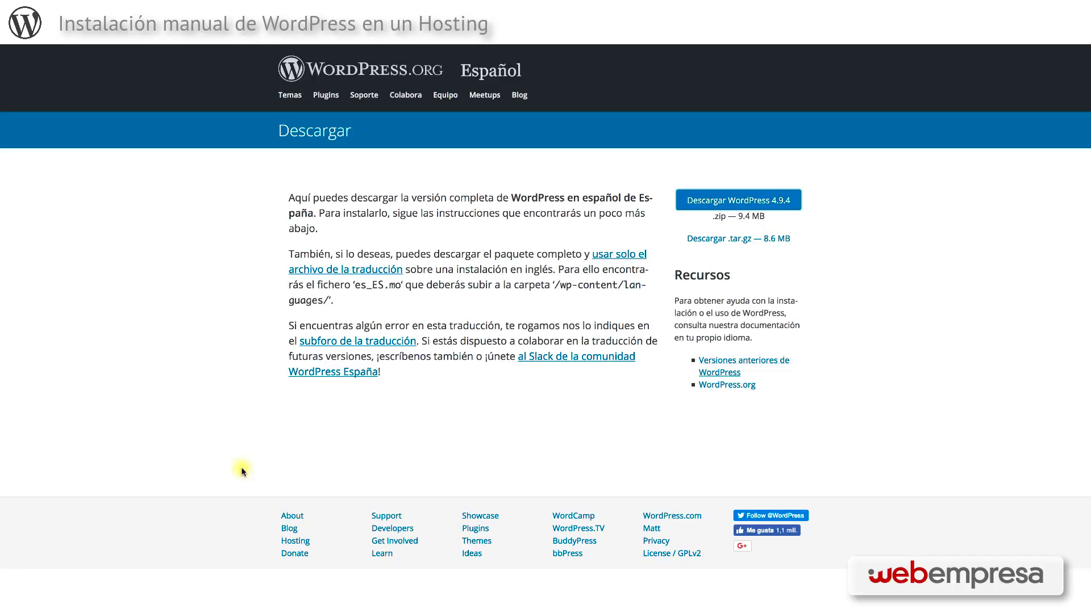
click(353, 588)
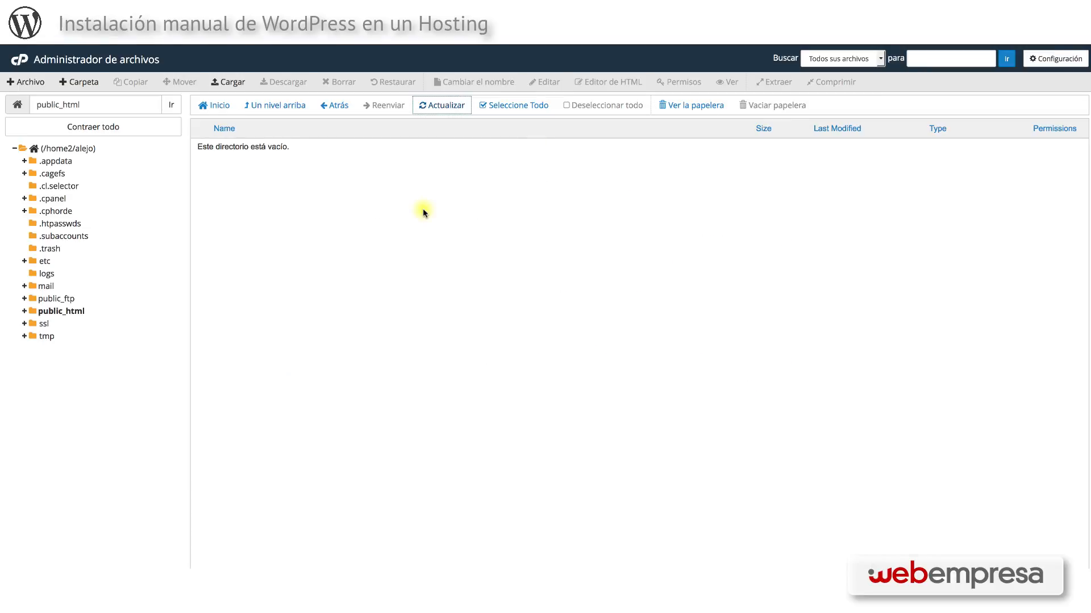
click(422, 210)
Create a new folder named wordpress inside public_html.
click(310, 294)
click(81, 83)
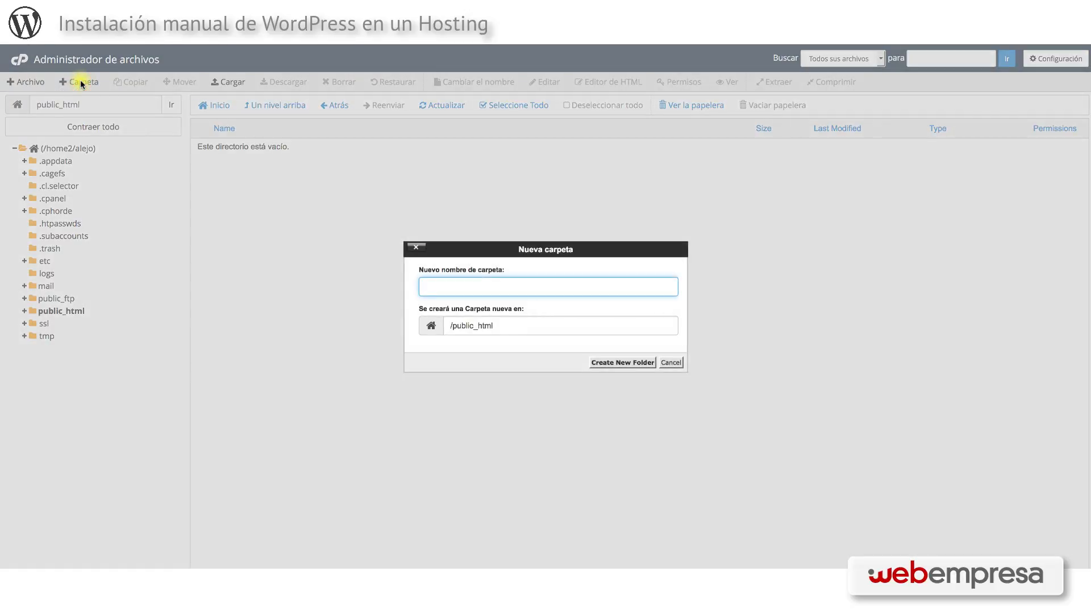
text(wordpress)
key(Return)
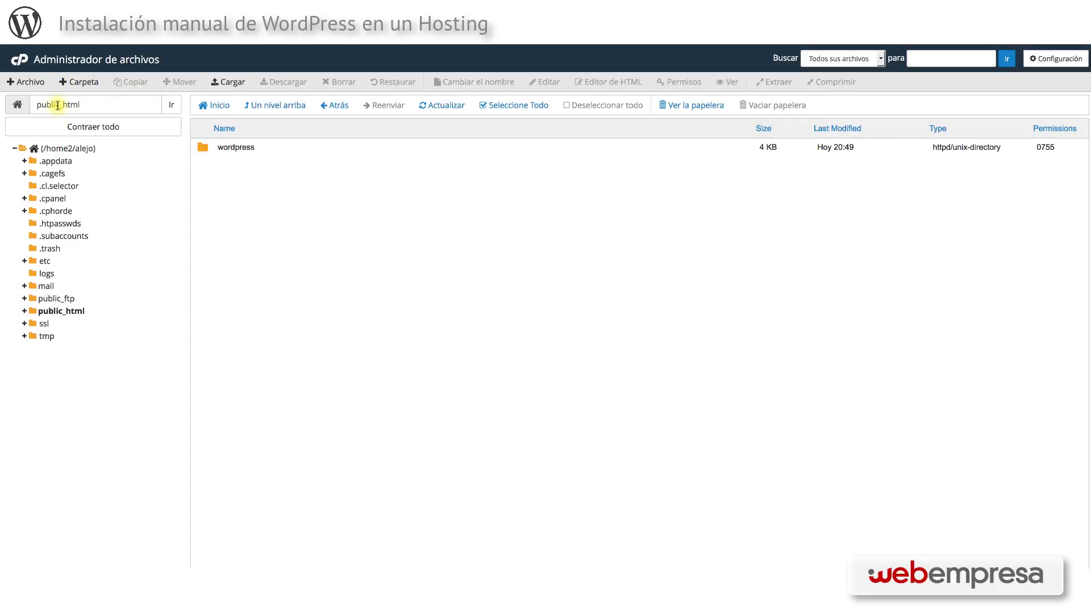
Open the new wordpress folder and select the browser's current web address.
double_click(58, 105)
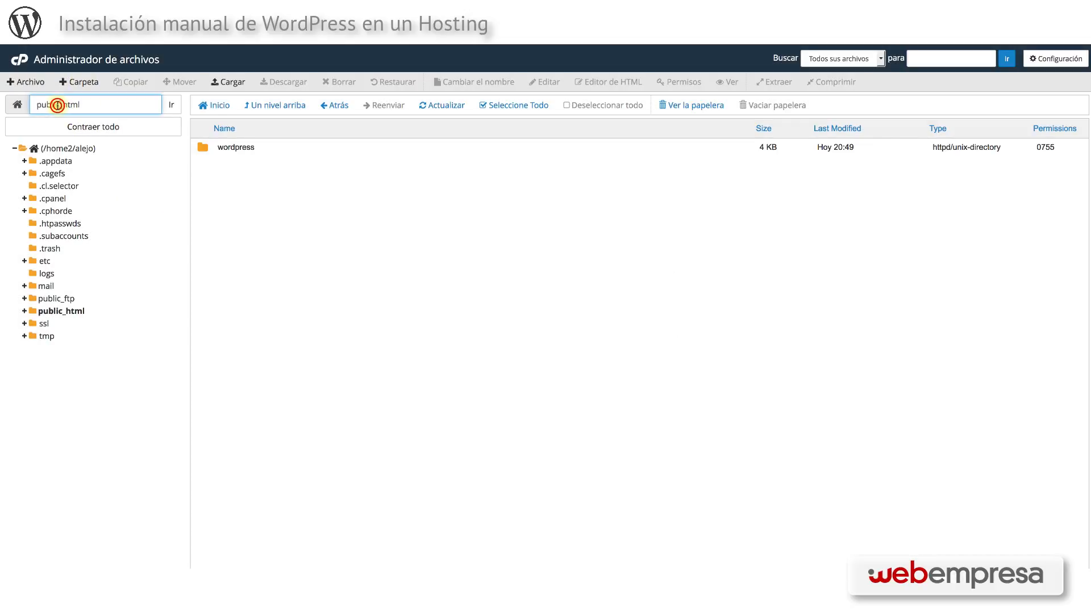
click(237, 157)
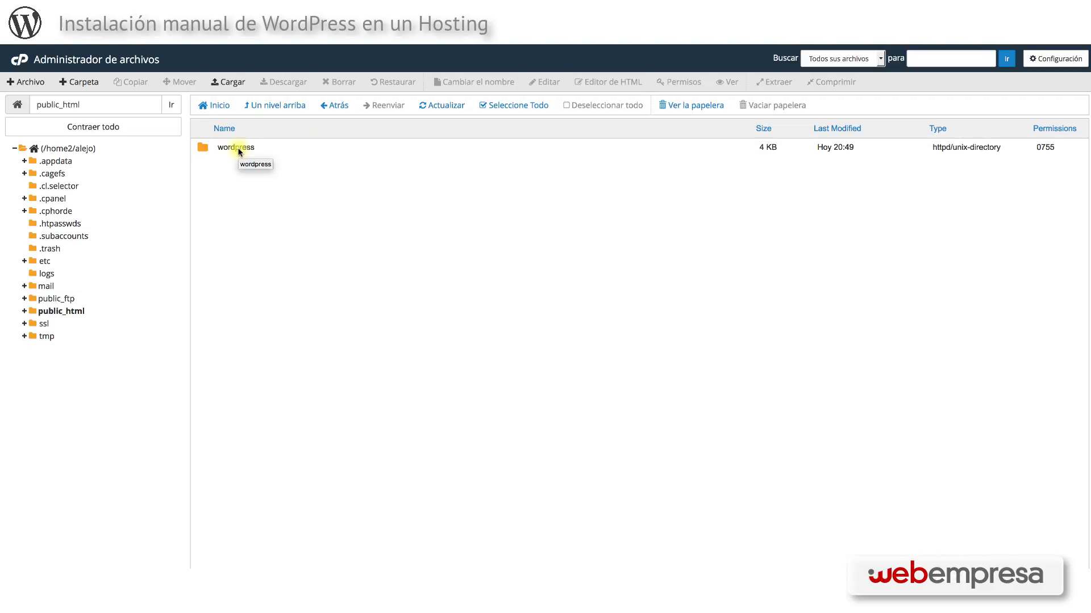
click(346, 148)
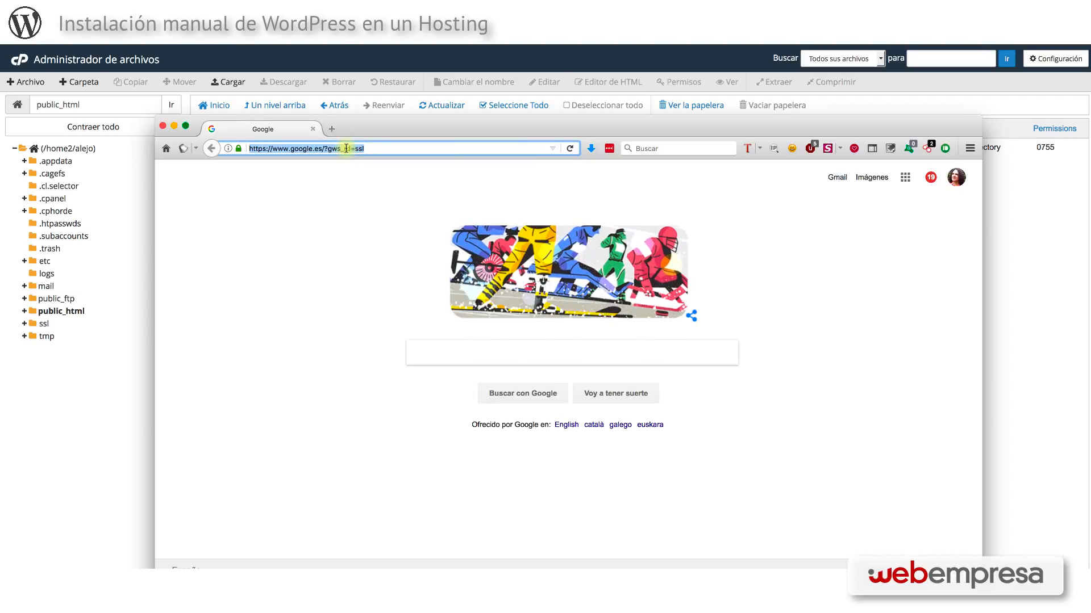
text(https://dominio.com/wordpress)
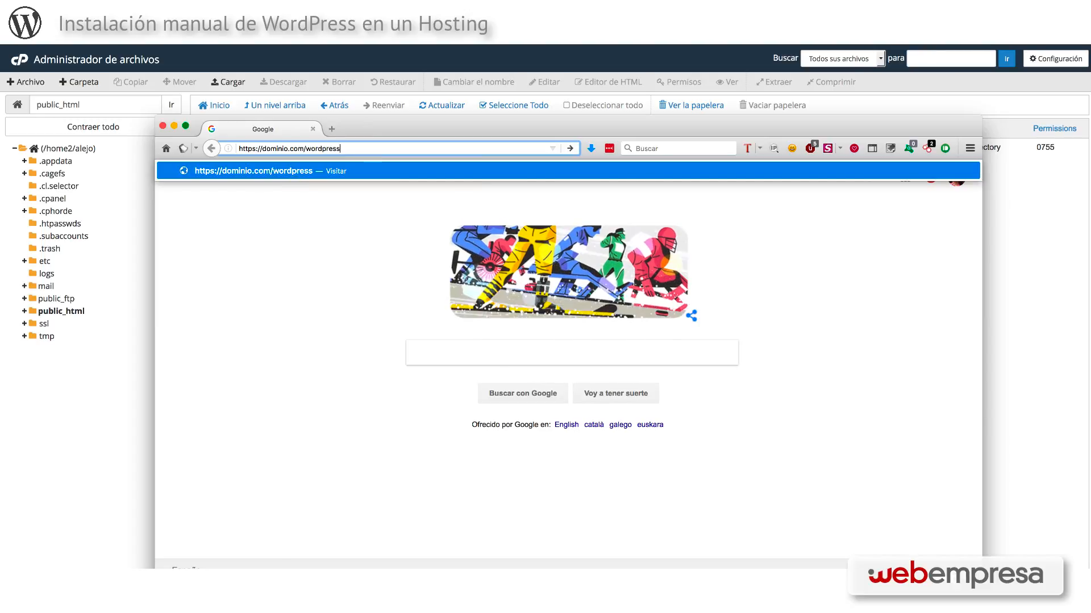
click(420, 585)
click(508, 314)
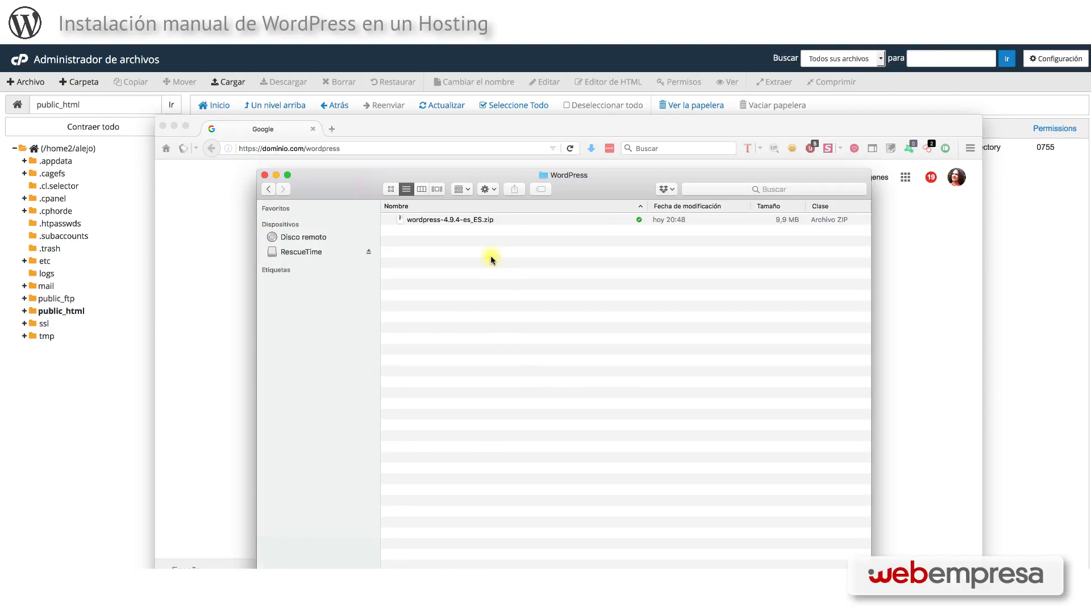
Extract wordpress-4.9.4-es_ES.zip with Utilidad de Compresión.
click(483, 223)
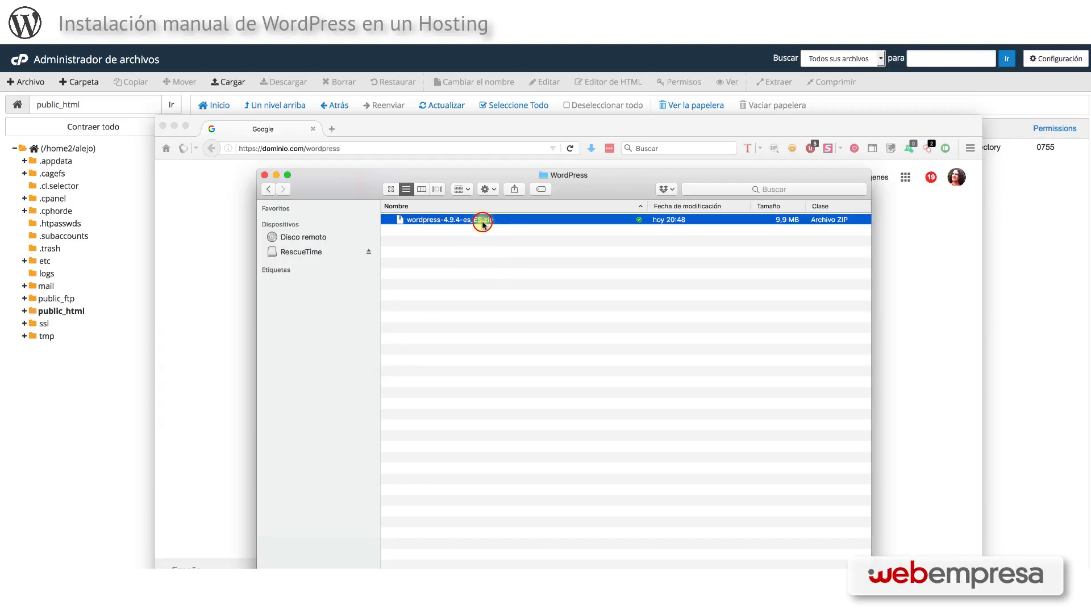
right_click(484, 223)
mouse_move(506, 239)
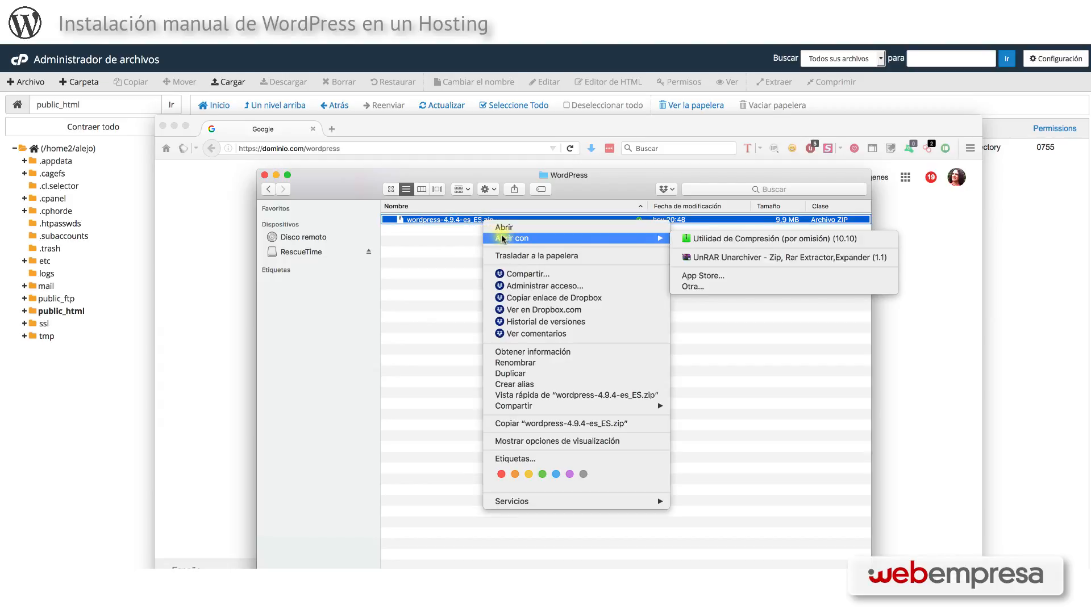
click(692, 239)
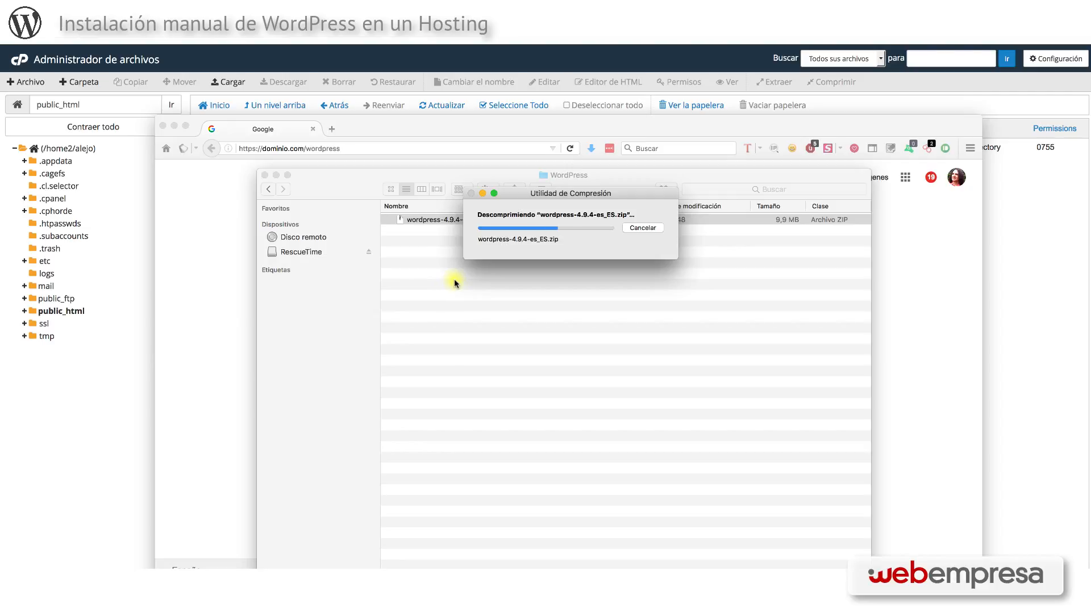
Compress all 20 files of the extracted wordpress folder into Archivo comprimido.zip.
click(437, 220)
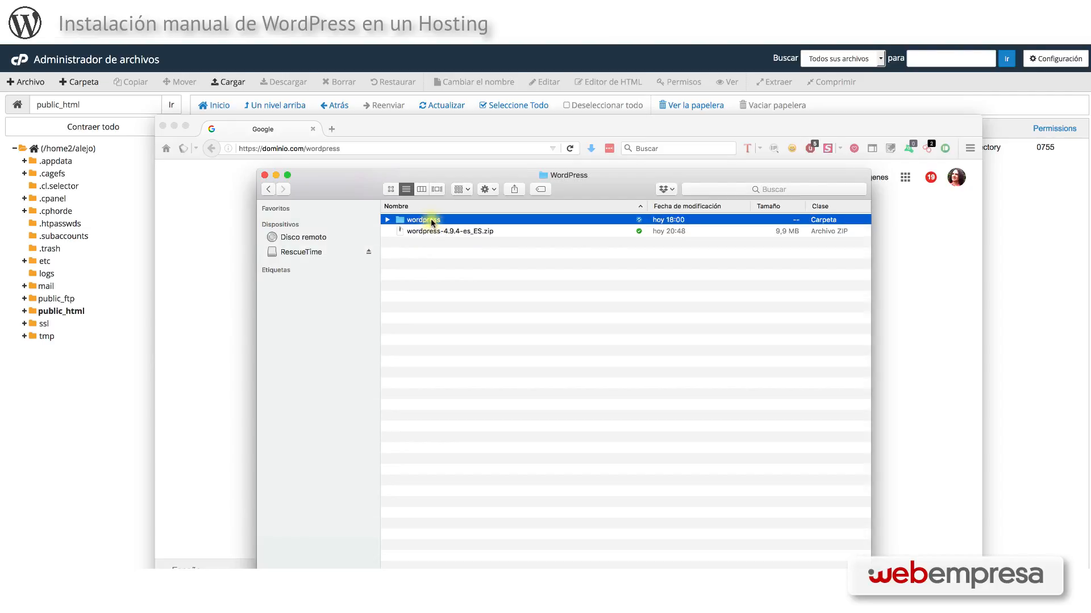
double_click(438, 220)
click(456, 423)
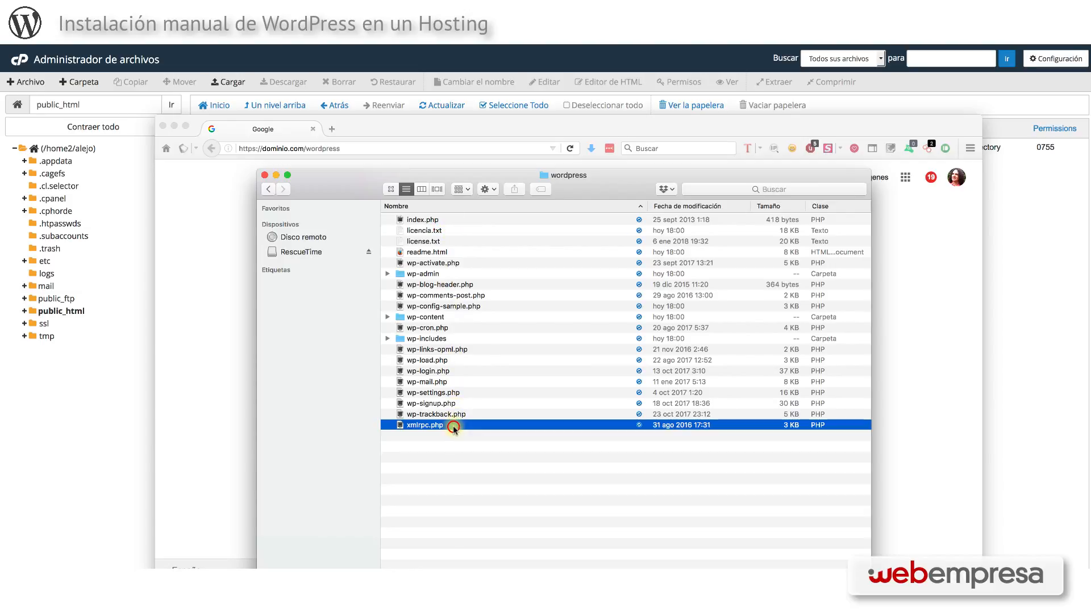
shift+click(446, 219)
right_click(460, 241)
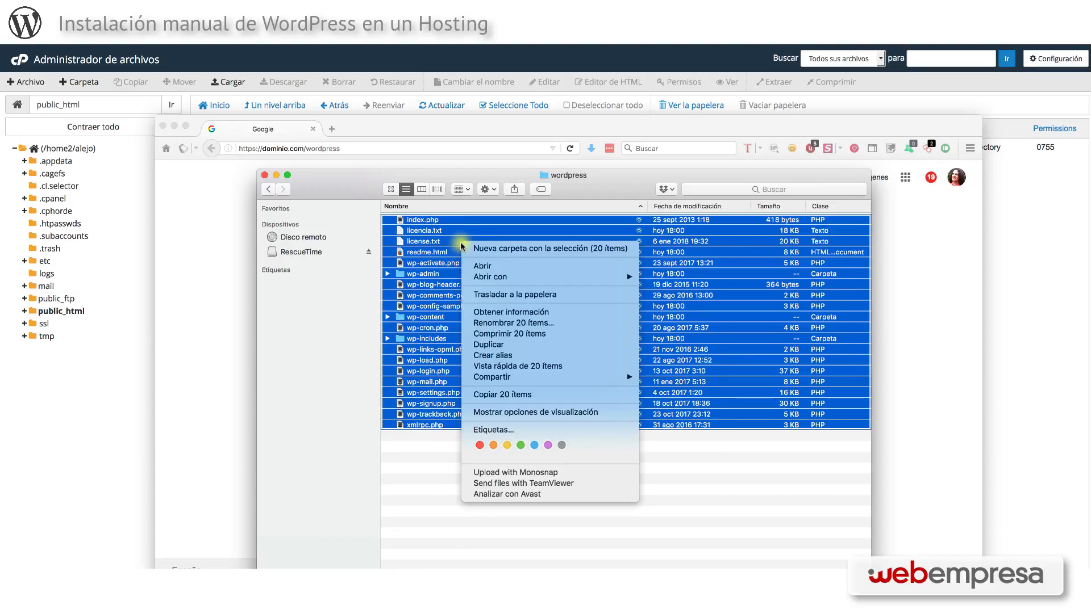
click(509, 334)
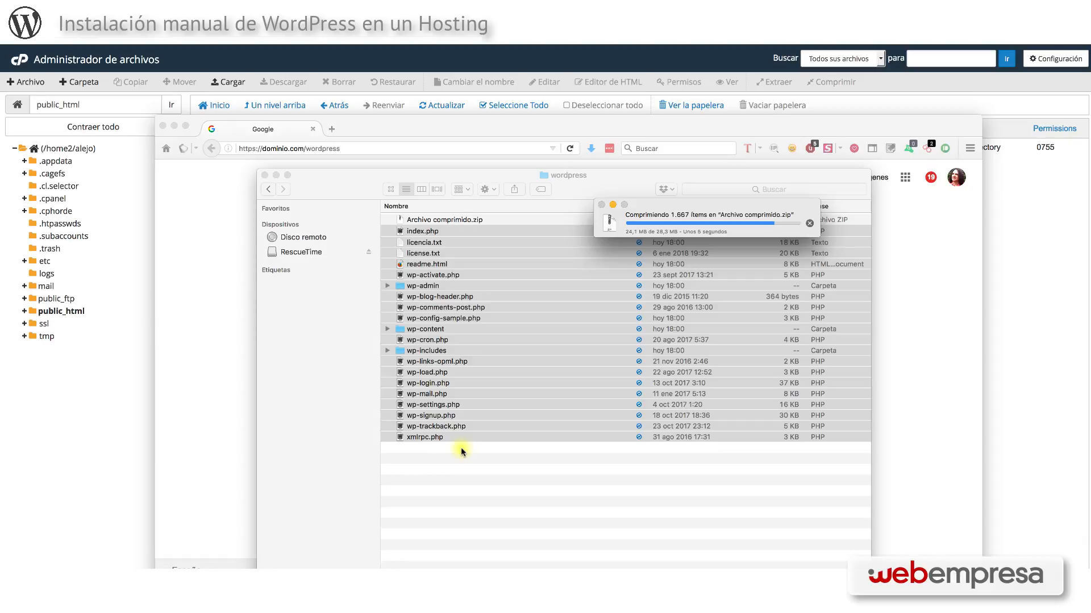
click(1054, 245)
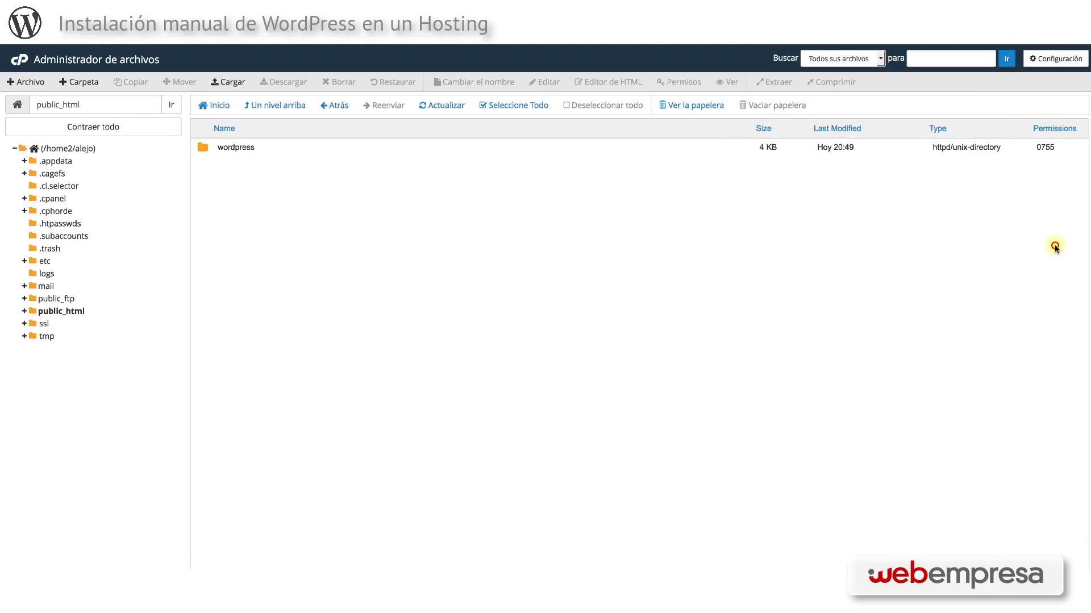
Delete the wordpress folder from public_html, confirming the trash prompt.
right_click(236, 147)
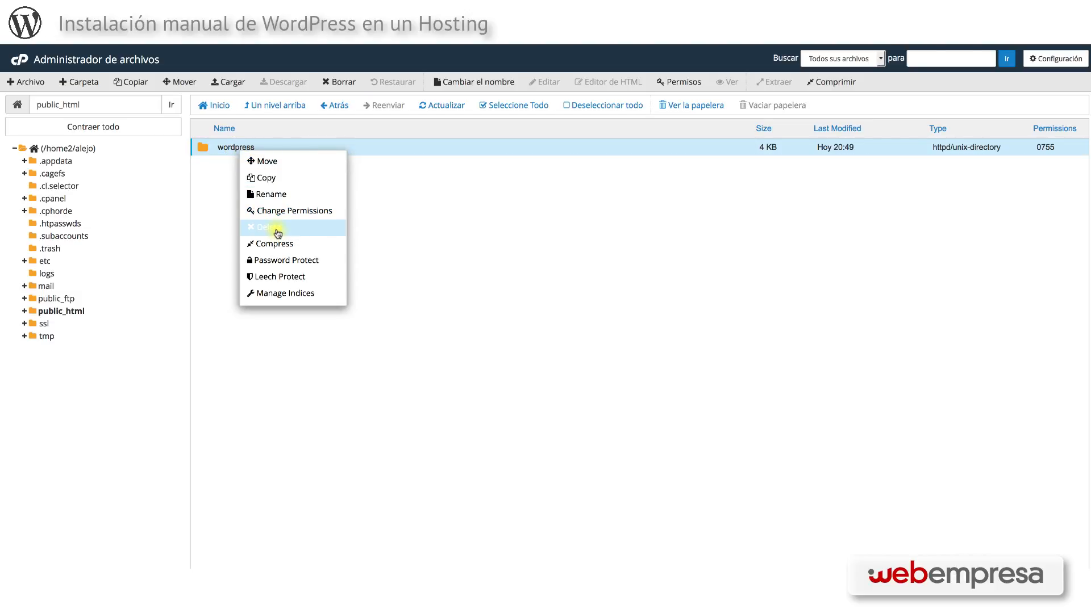
click(276, 226)
key(Return)
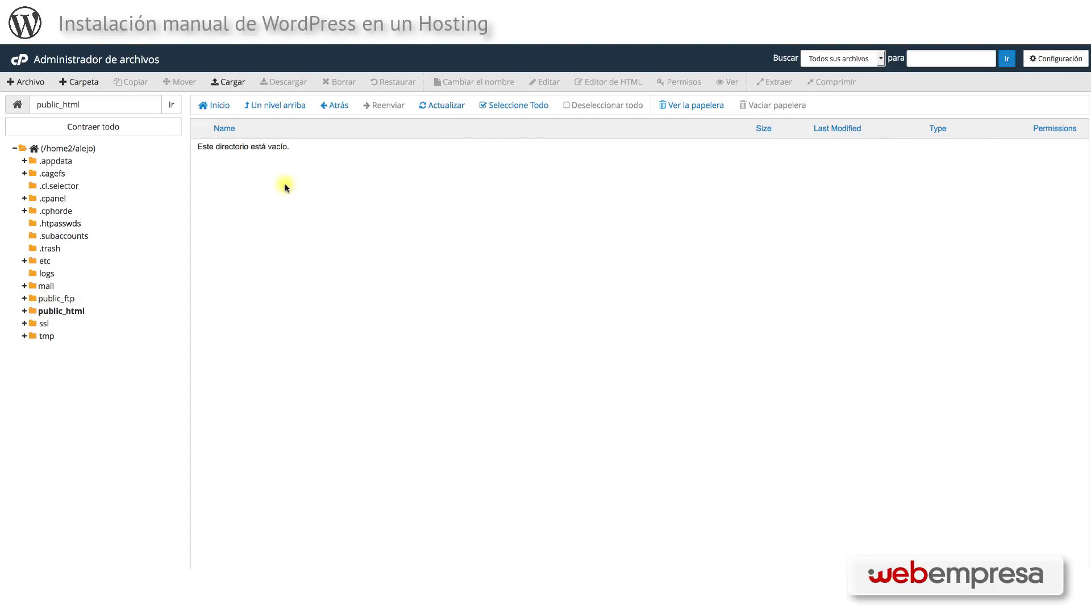
click(230, 83)
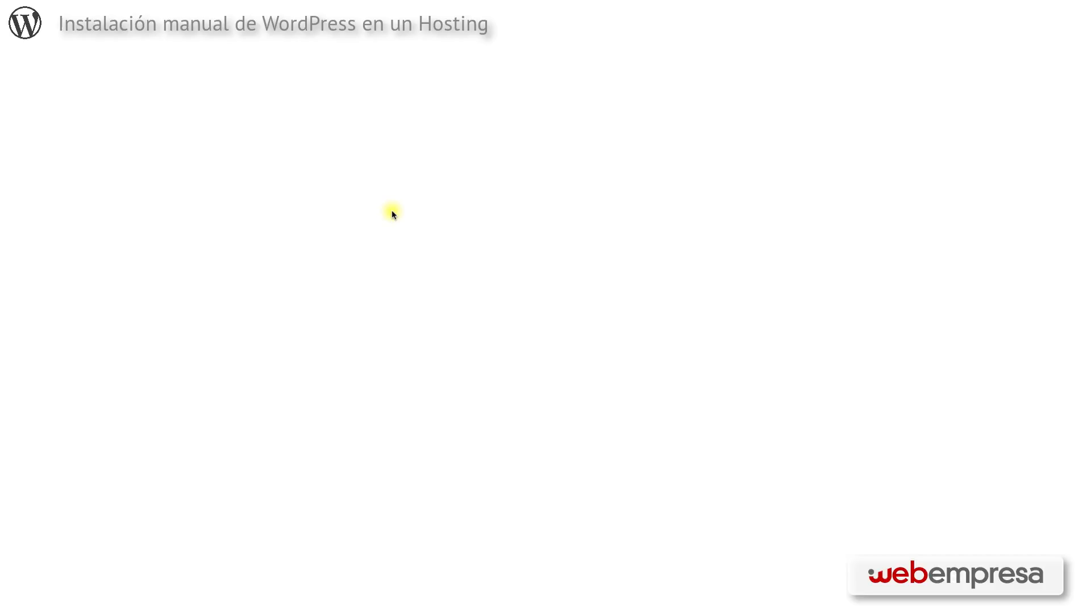
Upload Archivo comprimido.zip from the local wordpress folder and refresh the public_html listing.
click(531, 241)
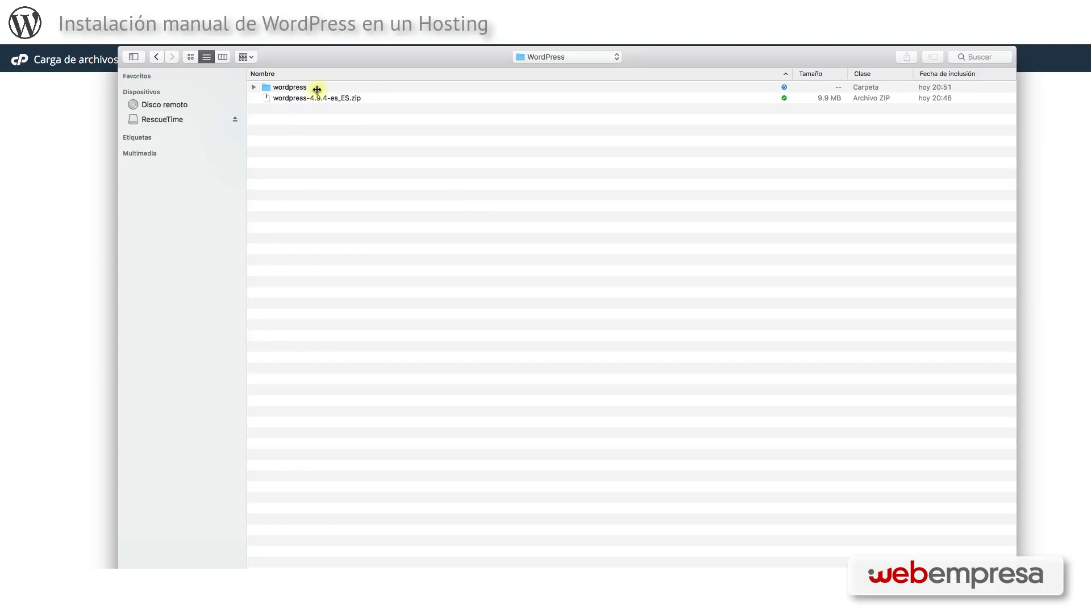
click(320, 88)
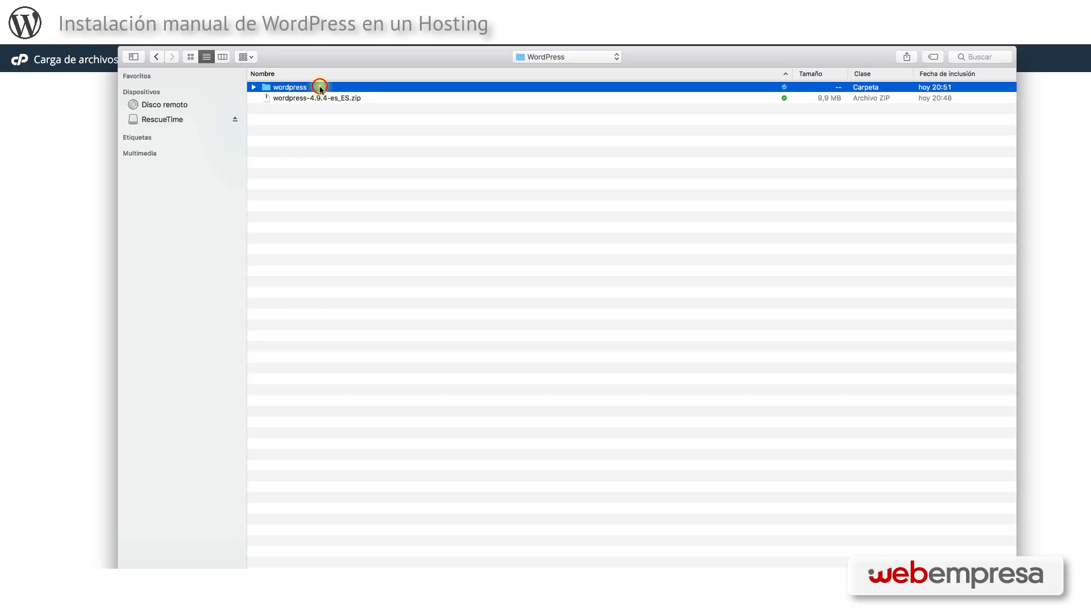
double_click(320, 87)
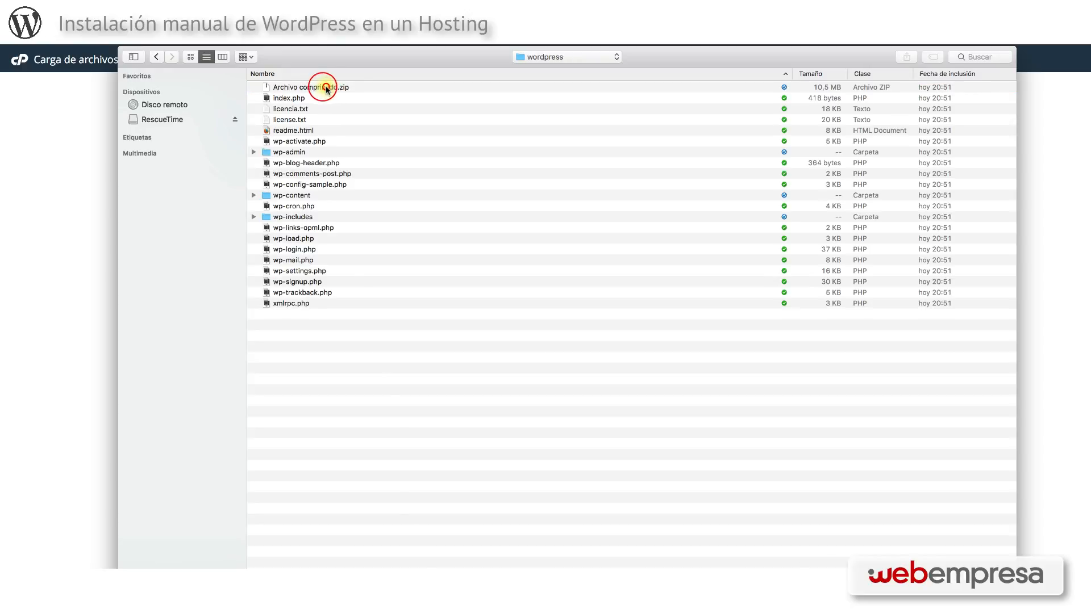
click(326, 88)
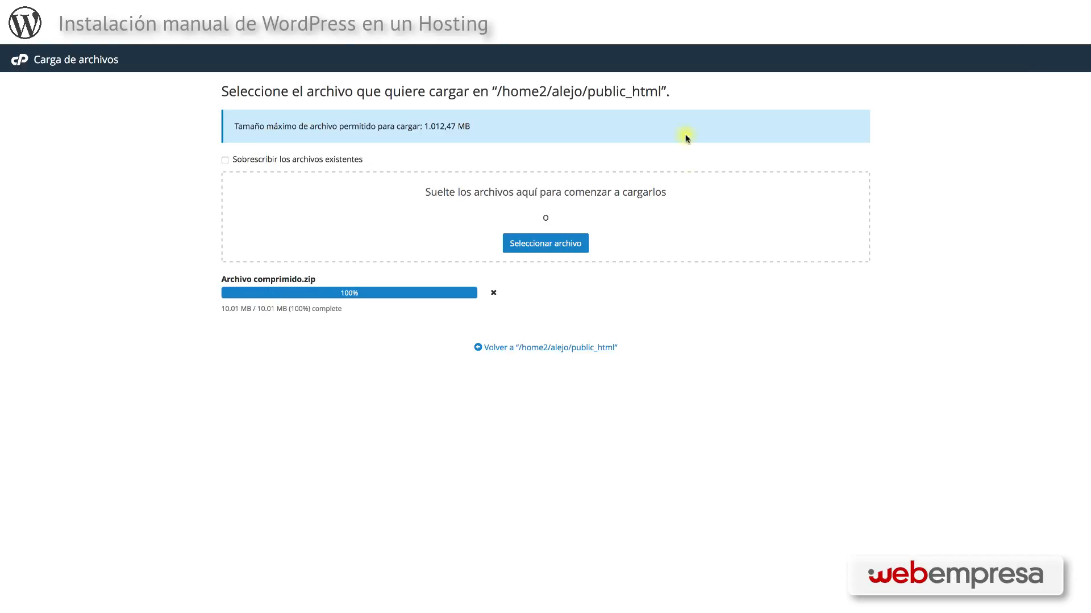
key(ctrl+w)
click(446, 106)
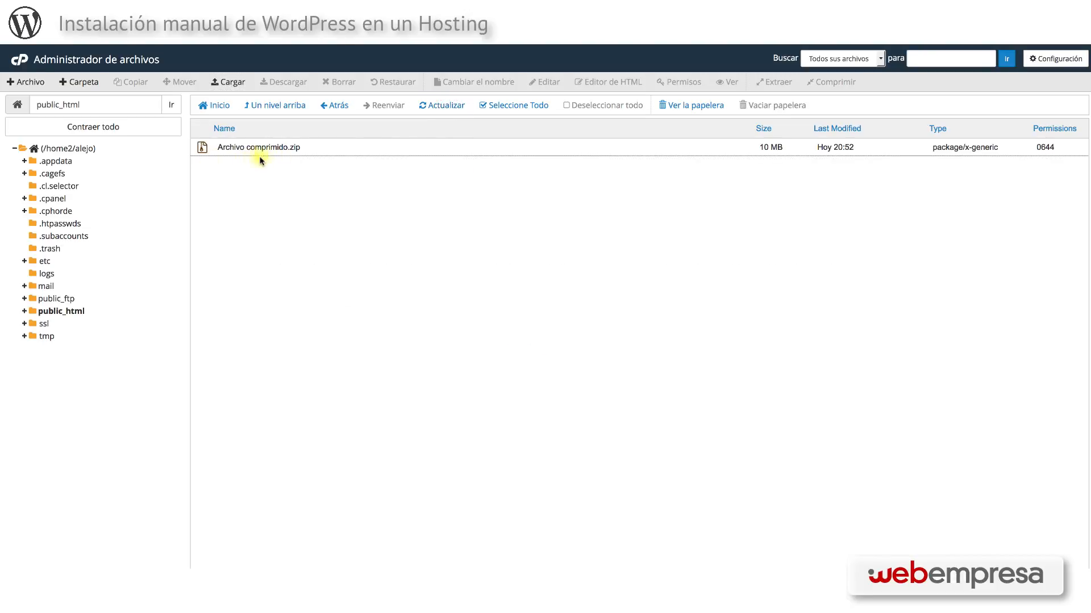
Extract Archivo comprimido.zip into /public_html and close the extraction results.
click(319, 149)
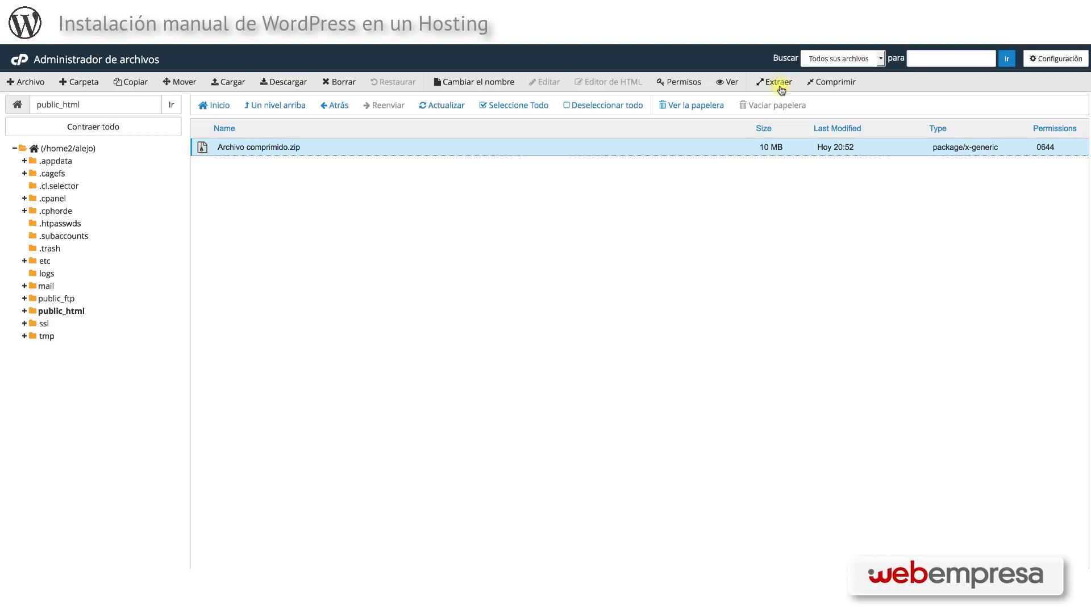
right_click(309, 148)
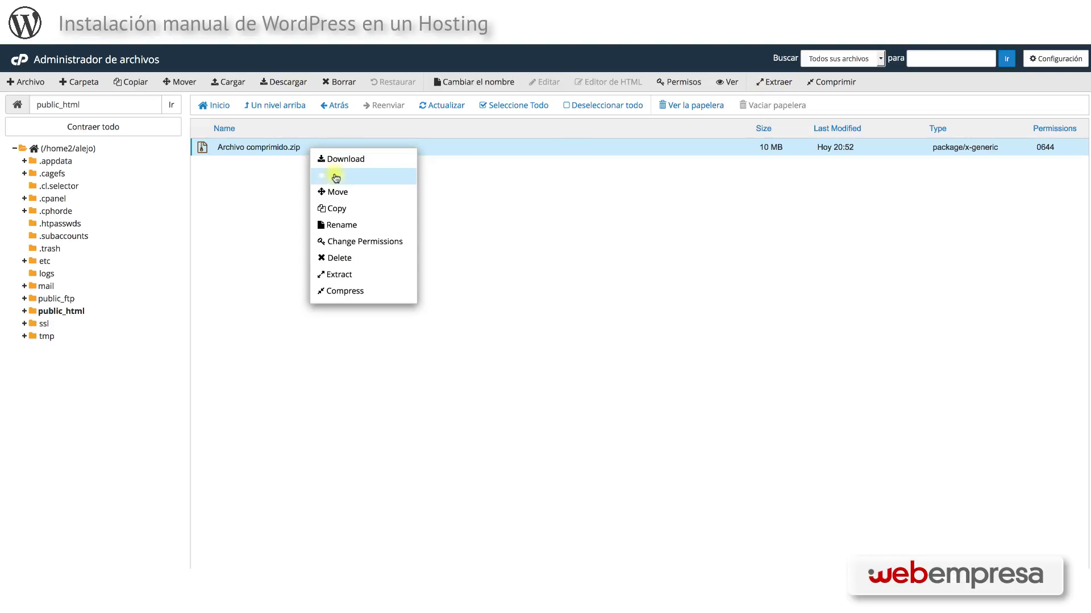
click(340, 275)
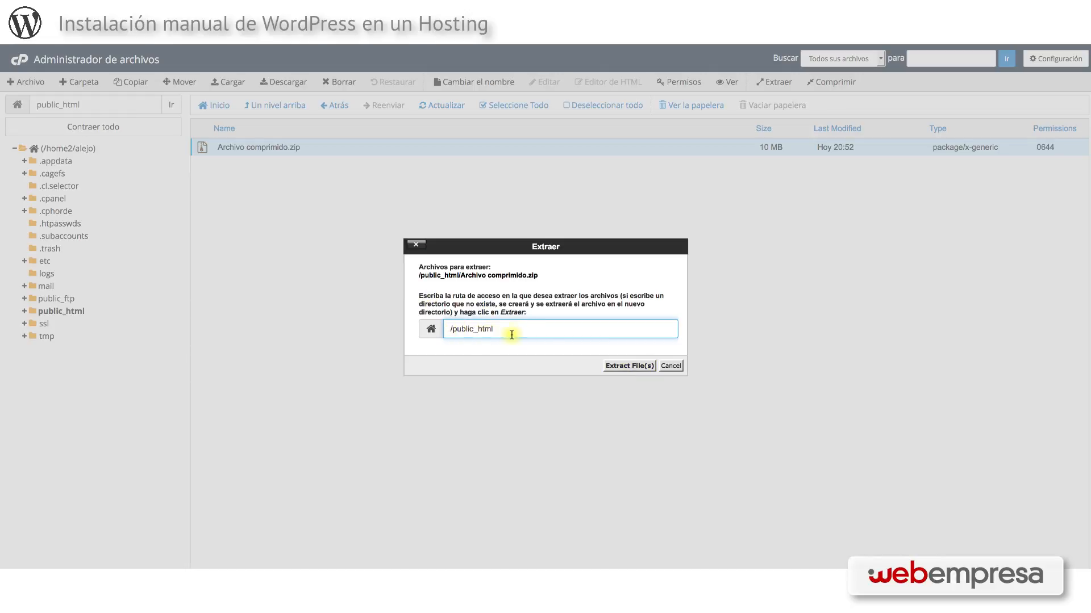
click(624, 366)
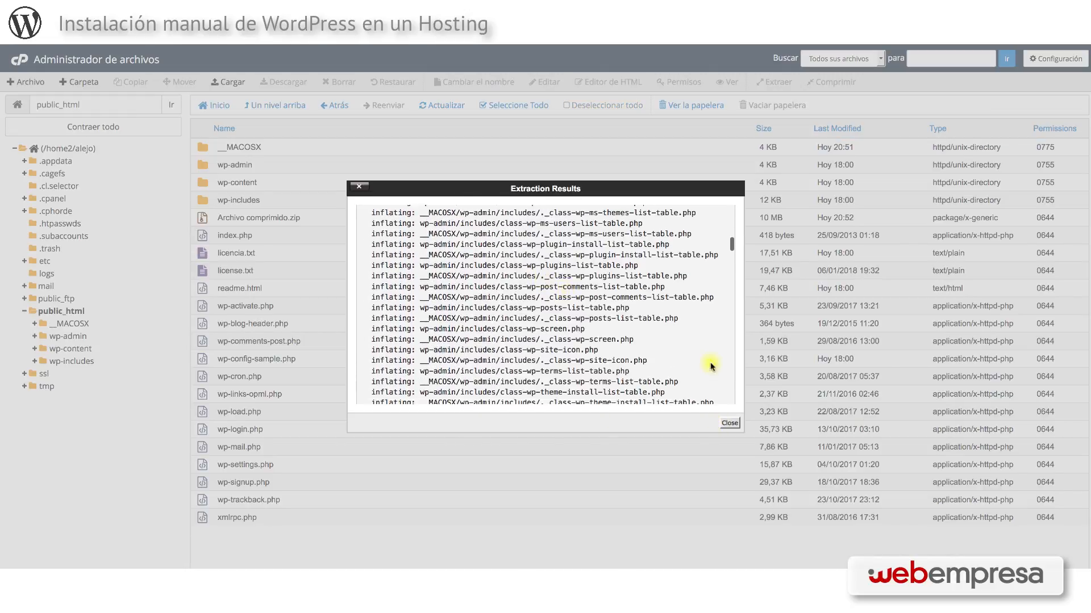
click(729, 423)
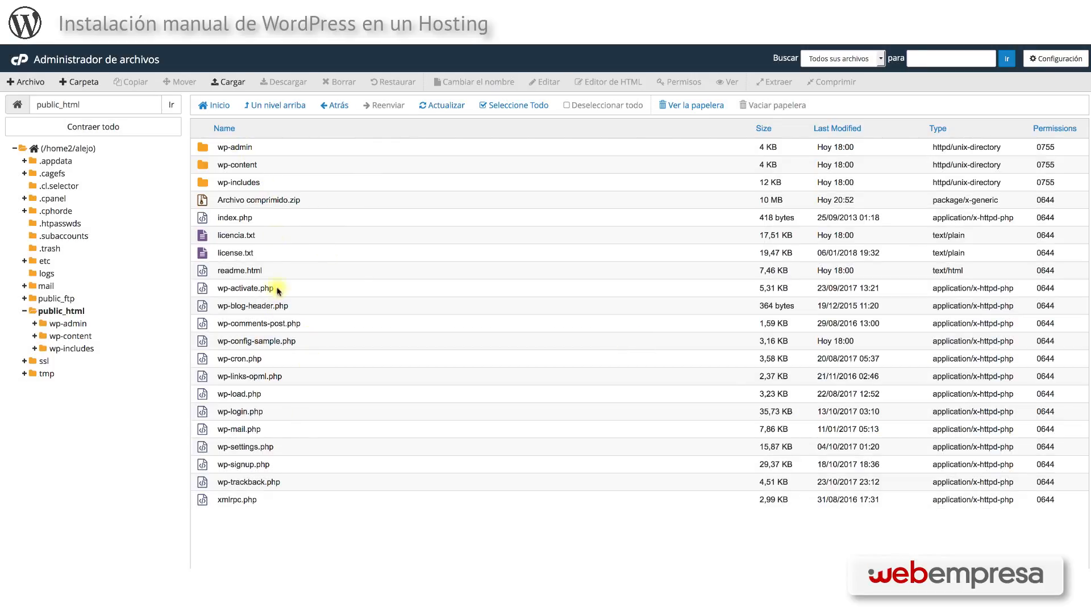
click(308, 202)
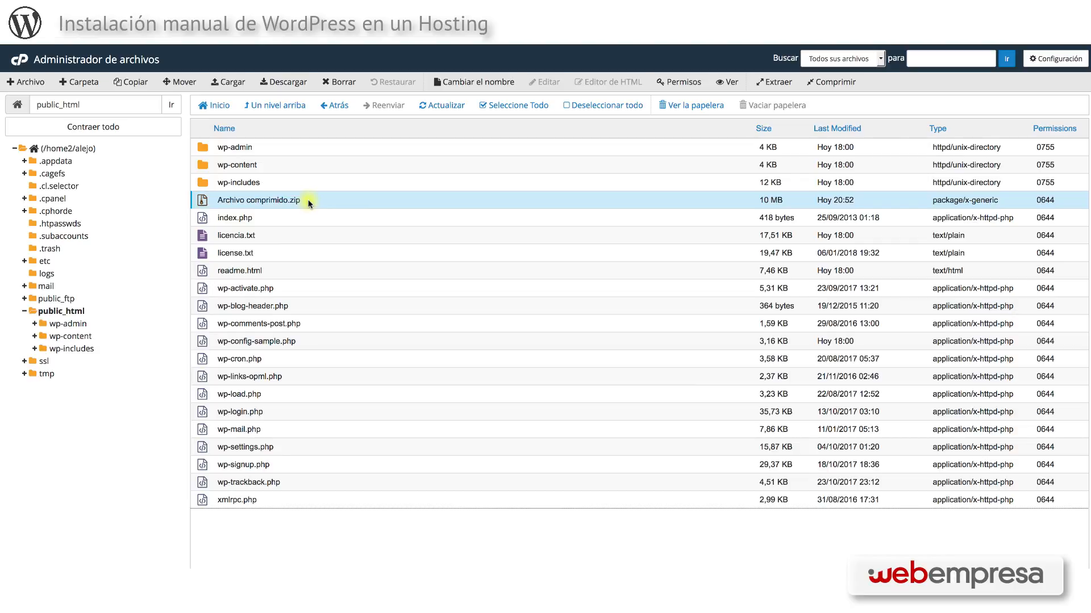
Delete the leftover Archivo comprimido.zip from public_html.
right_click(309, 203)
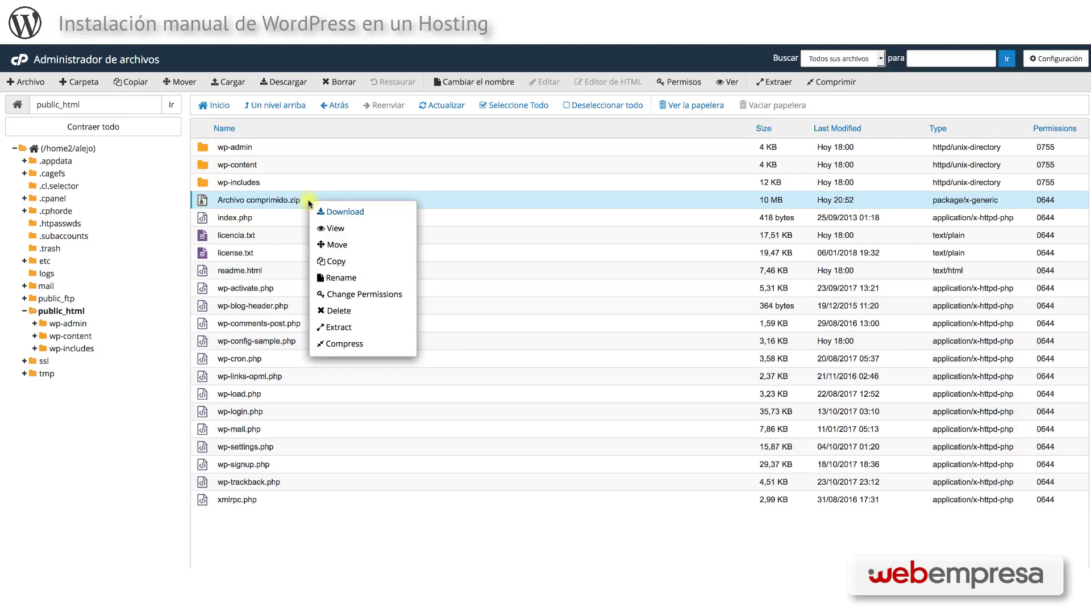
click(352, 313)
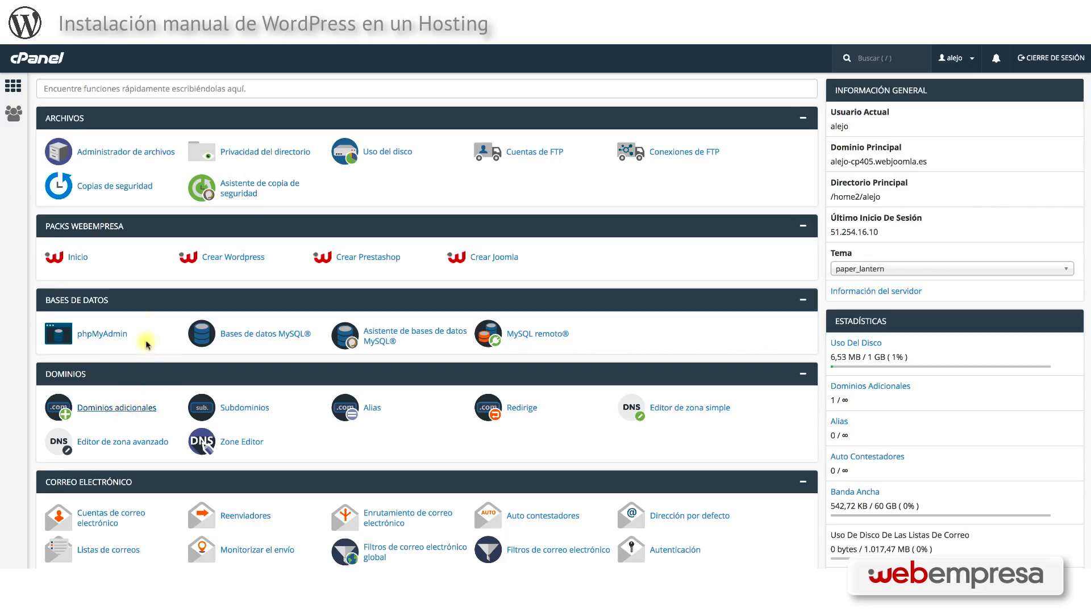
Create a MySQL database named wp1, correcting the mistyped 'wop1'.
click(249, 336)
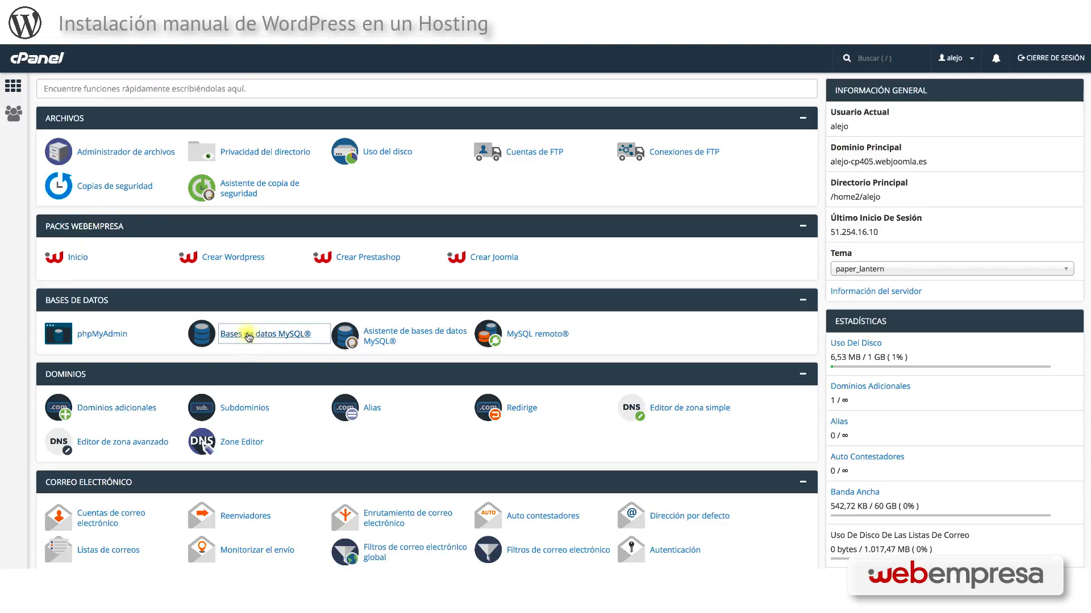
click(105, 231)
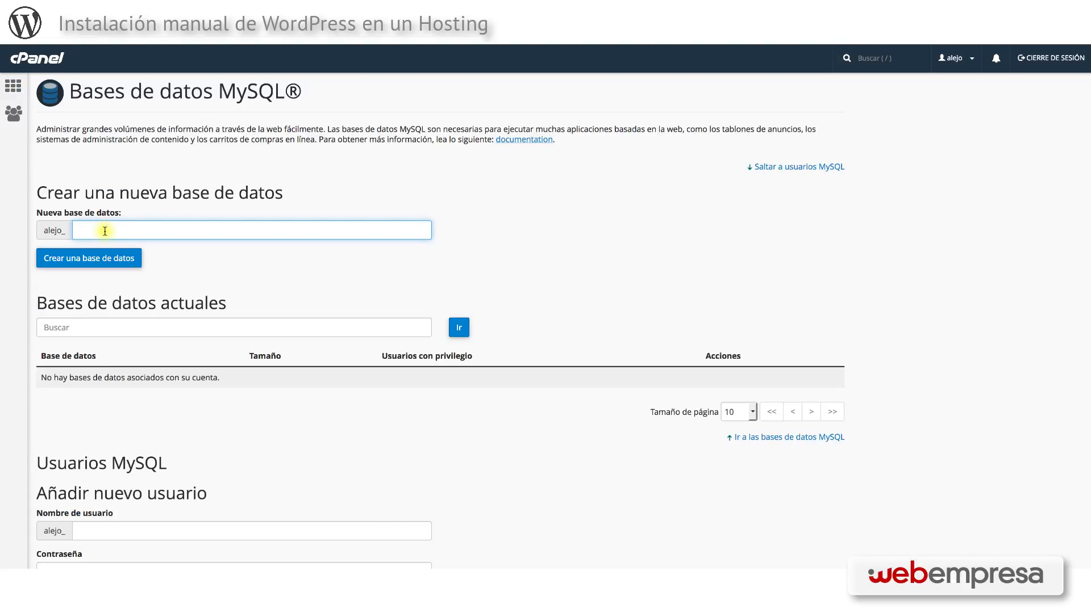
text(wop1)
key(Left)
key(Left)
key(BackSpace)
click(87, 259)
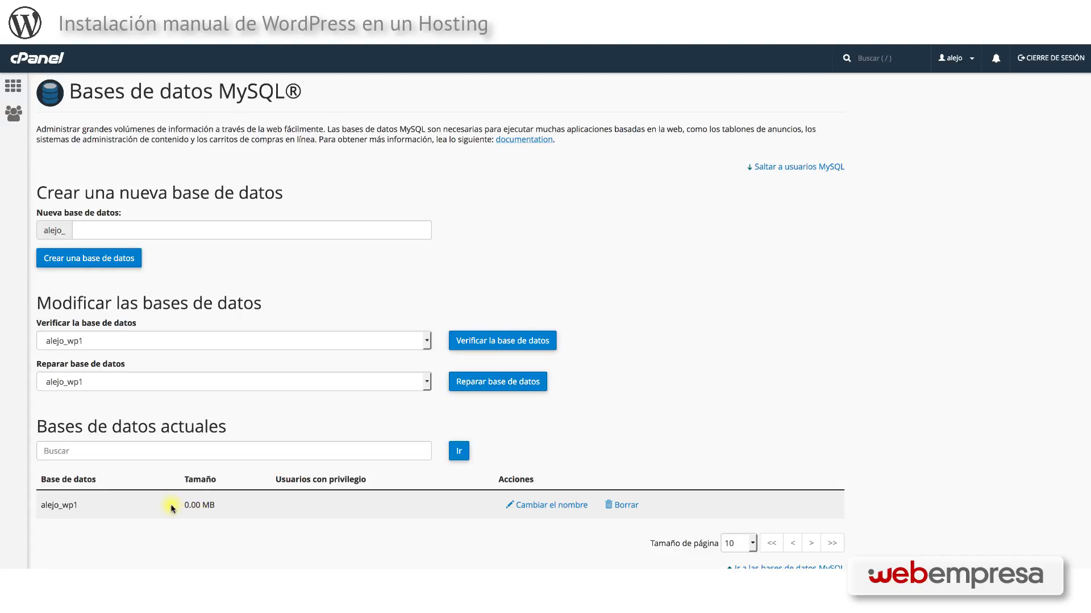
scroll(172, 504, down, 5)
scroll(170, 504, down, 2)
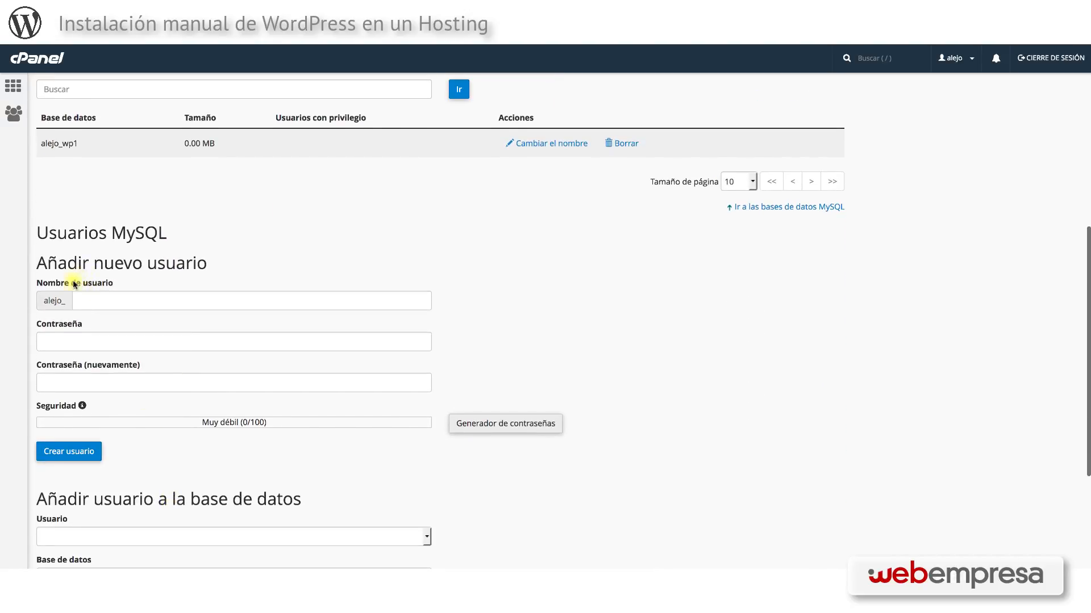
Enter wp1 as the new MySQL user name.
click(94, 300)
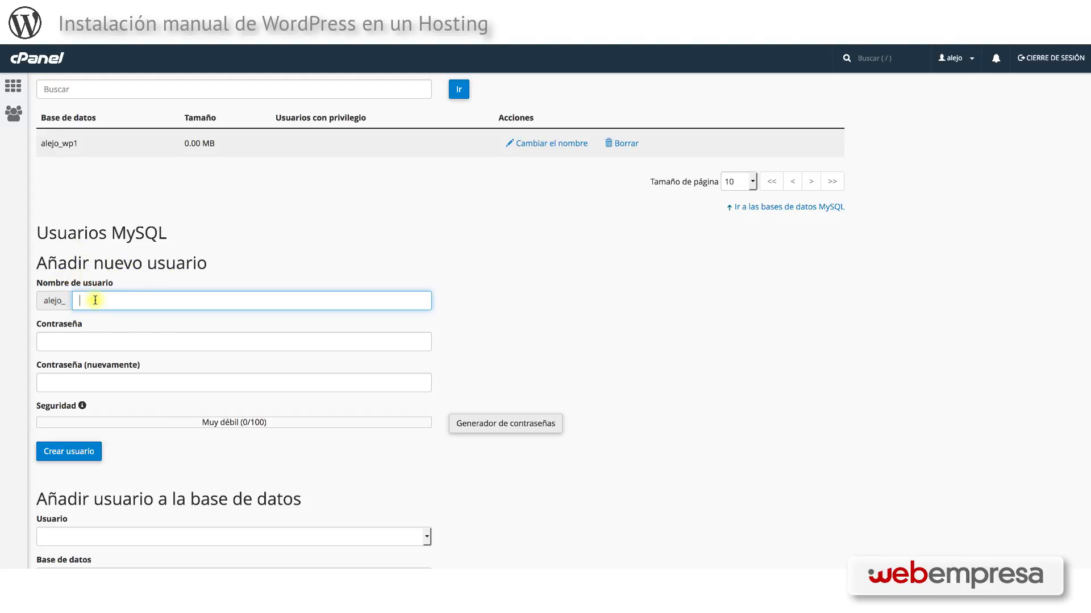
text(wp1)
click(415, 267)
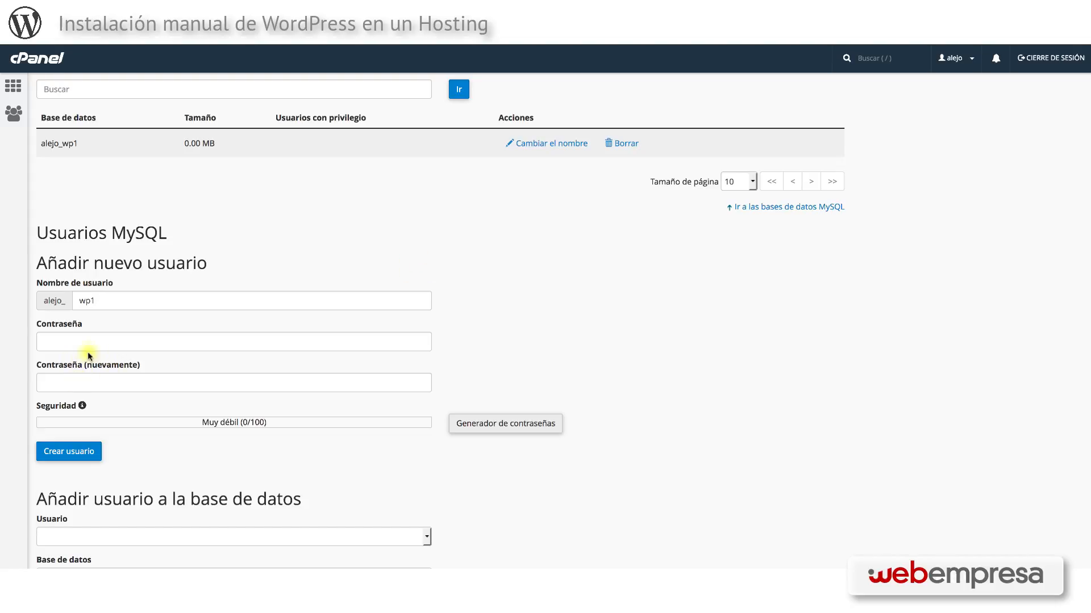
Generate a 12-character letters-and-numbers password, copy it, and use it for the user.
click(494, 426)
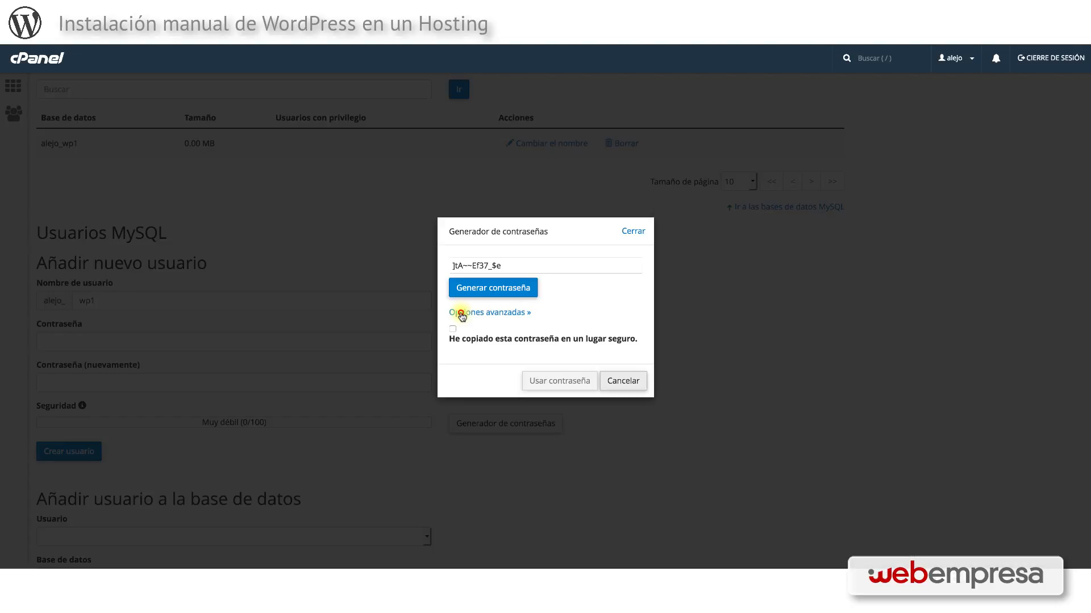
click(461, 312)
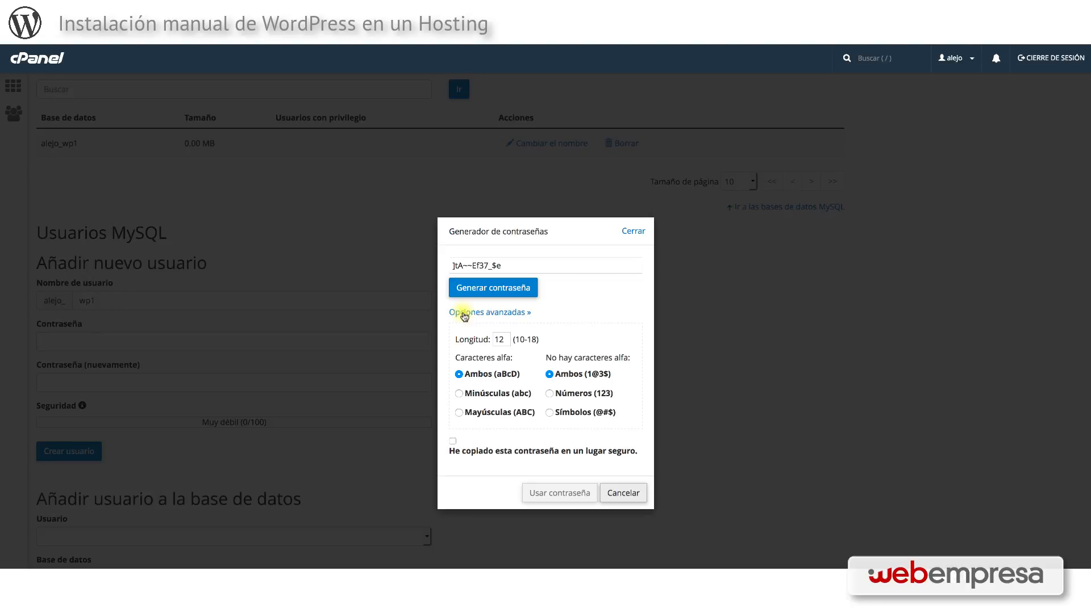
click(549, 393)
click(550, 375)
click(548, 393)
click(453, 442)
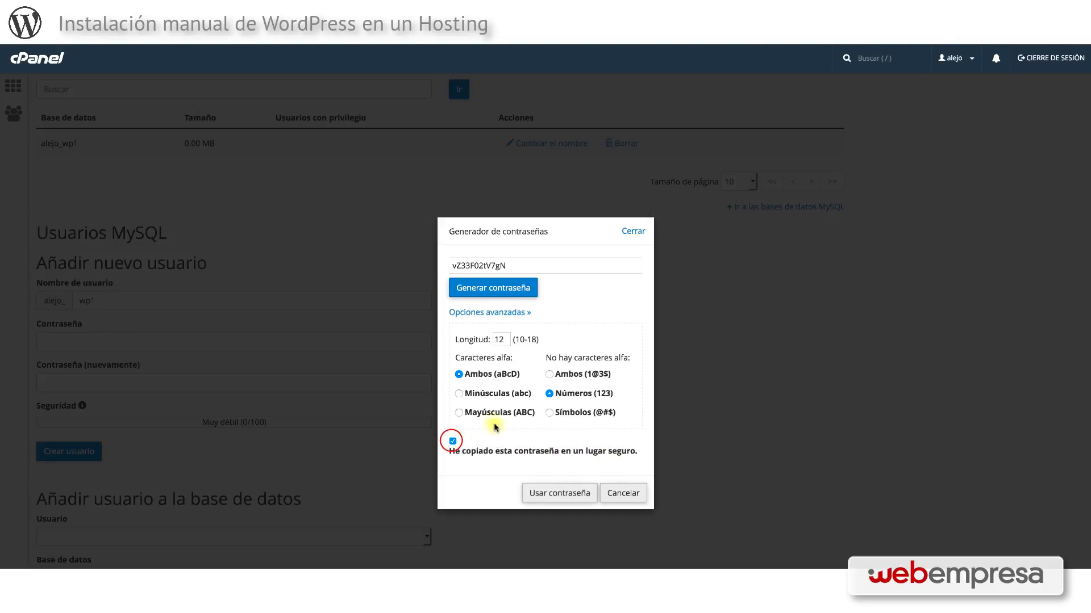
click(475, 261)
double_click(476, 263)
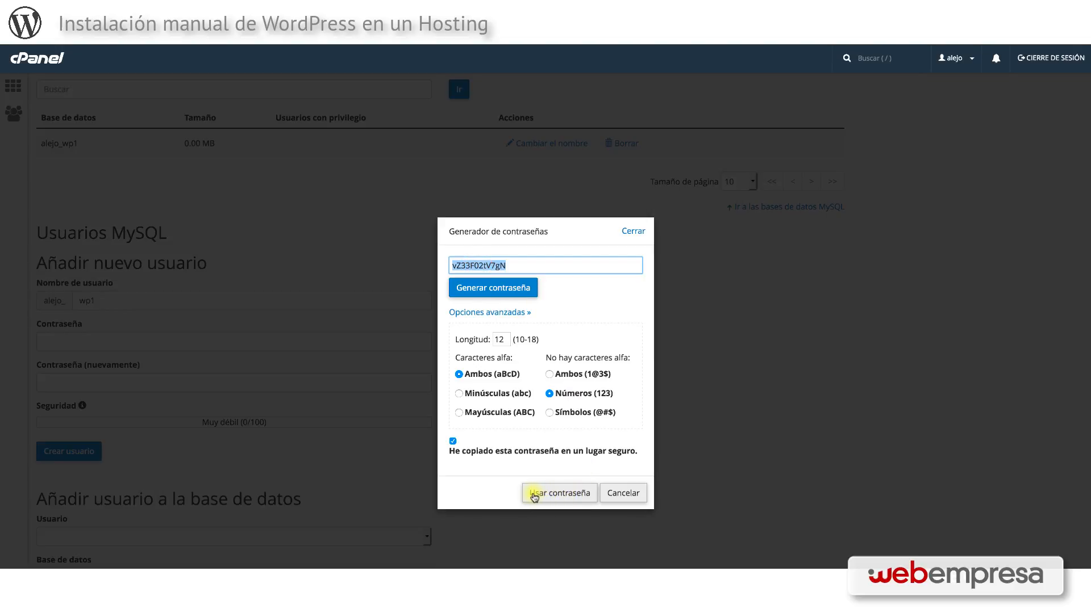
click(563, 495)
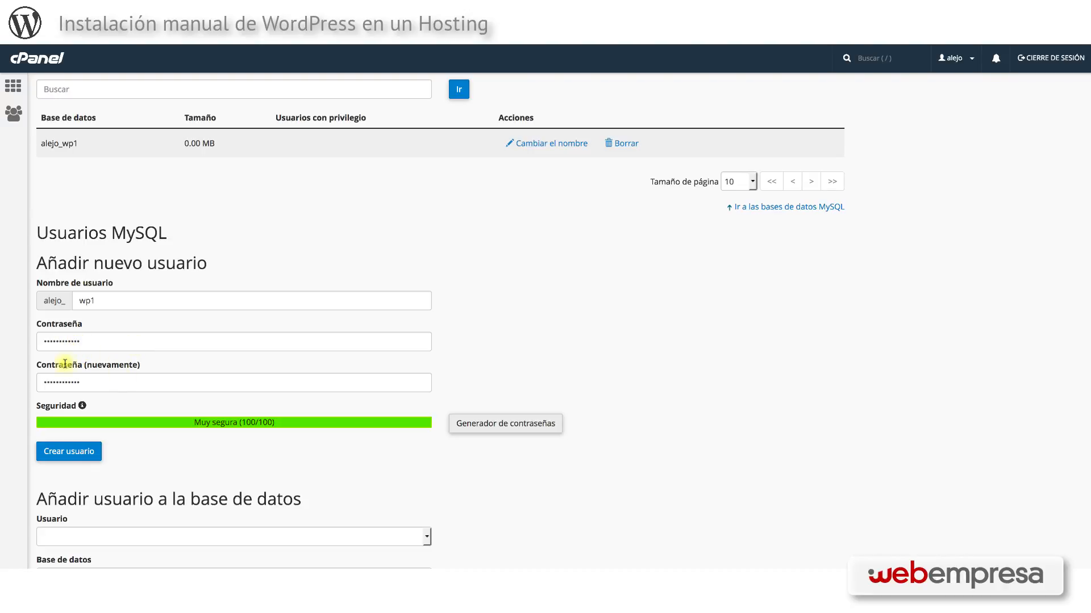
Create the MySQL user wp1, copy its account-prefixed name, and go back to MySQL databases.
click(68, 454)
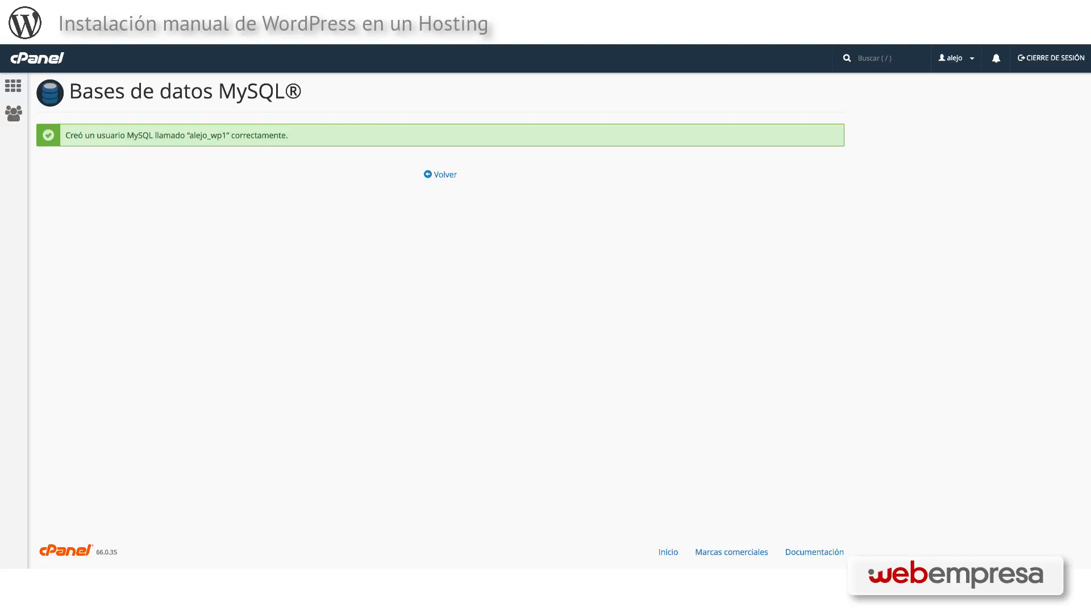
click(680, 278)
double_click(191, 135)
key(super+Tab)
click(731, 259)
click(450, 176)
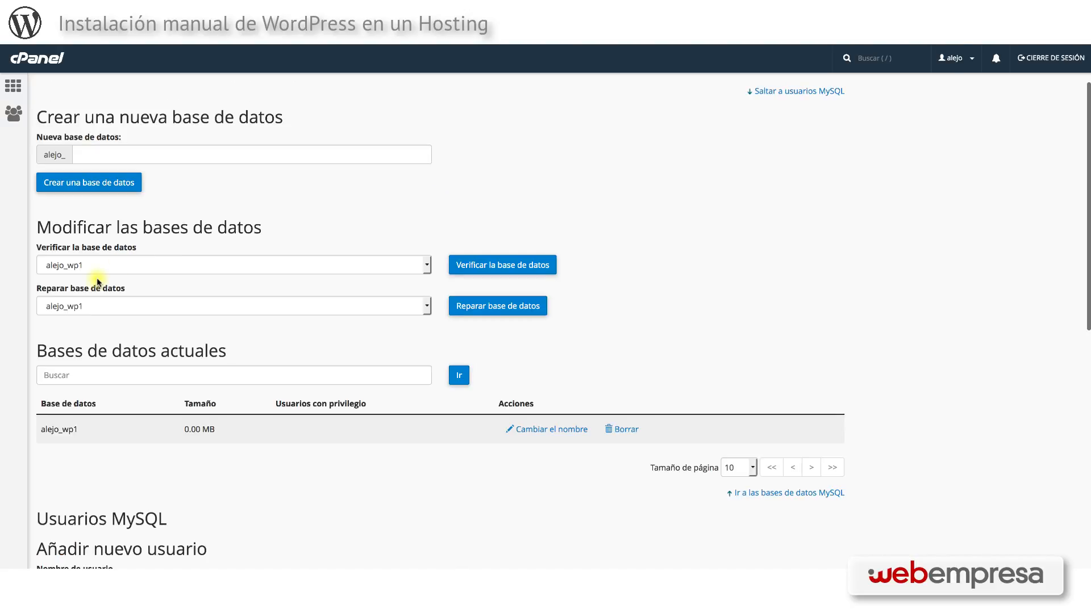
Add user wp1 to database wp1 to bring up its privilege settings.
scroll(94, 326, down, 2)
scroll(171, 363, down, 7)
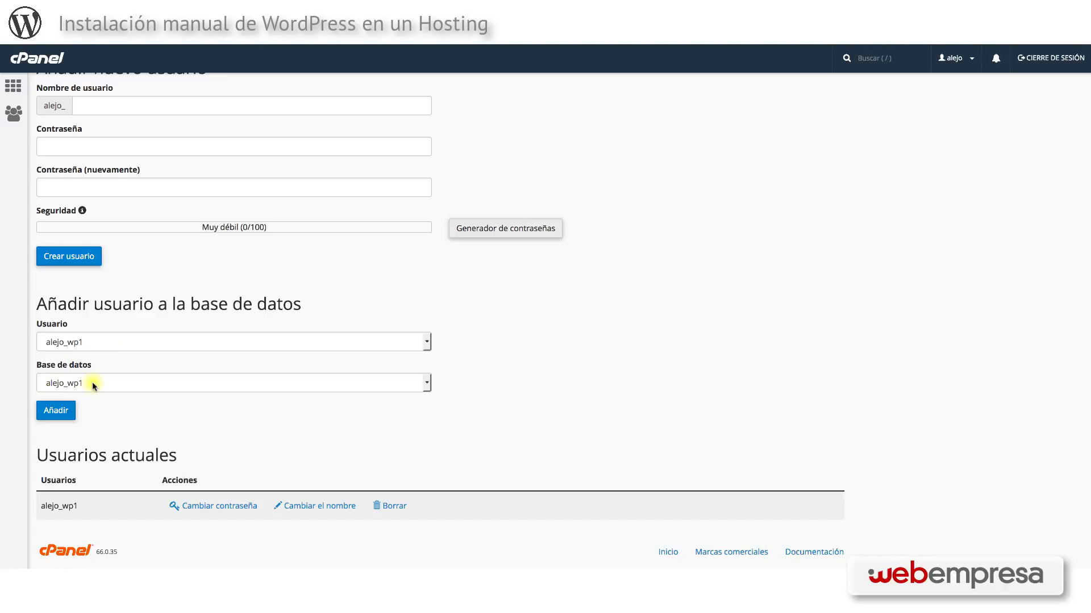
click(53, 413)
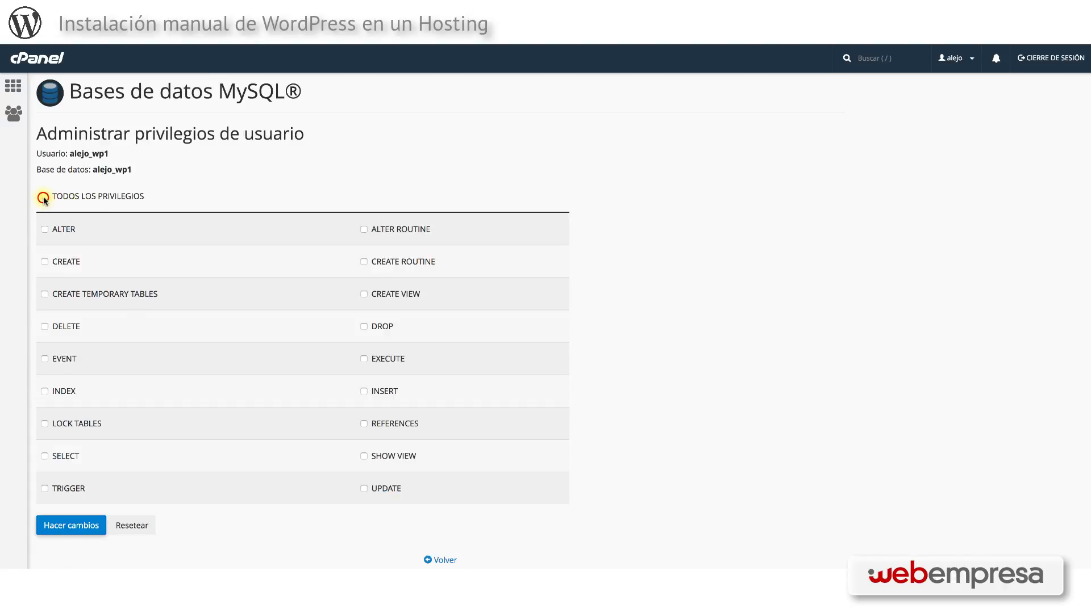
Give wp1 TODOS LOS PRIVILEGIOS on database wp1, save, and return to cPanel home.
click(44, 197)
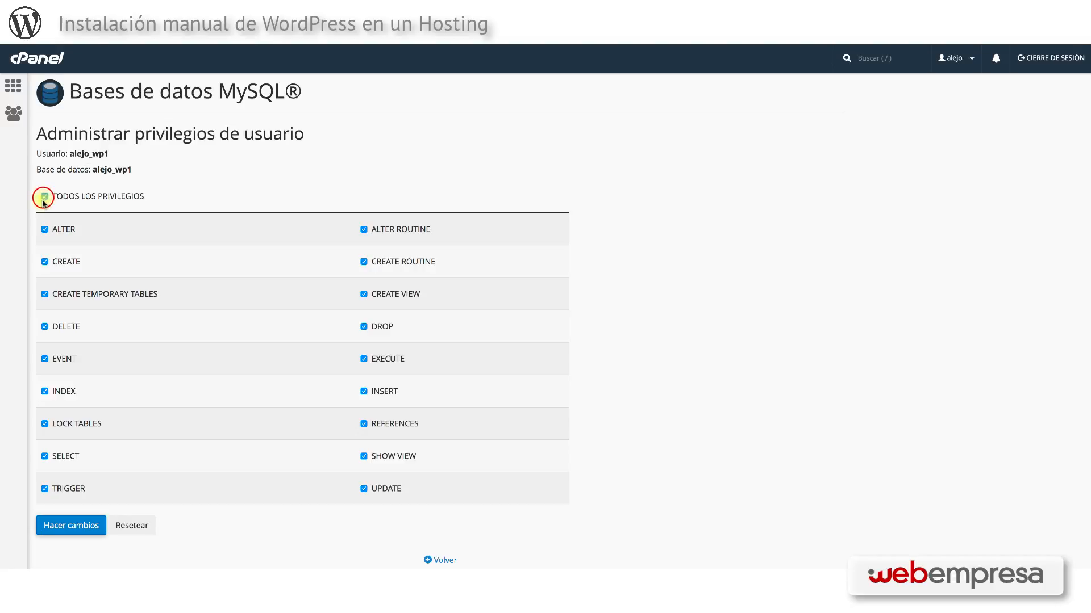
click(62, 528)
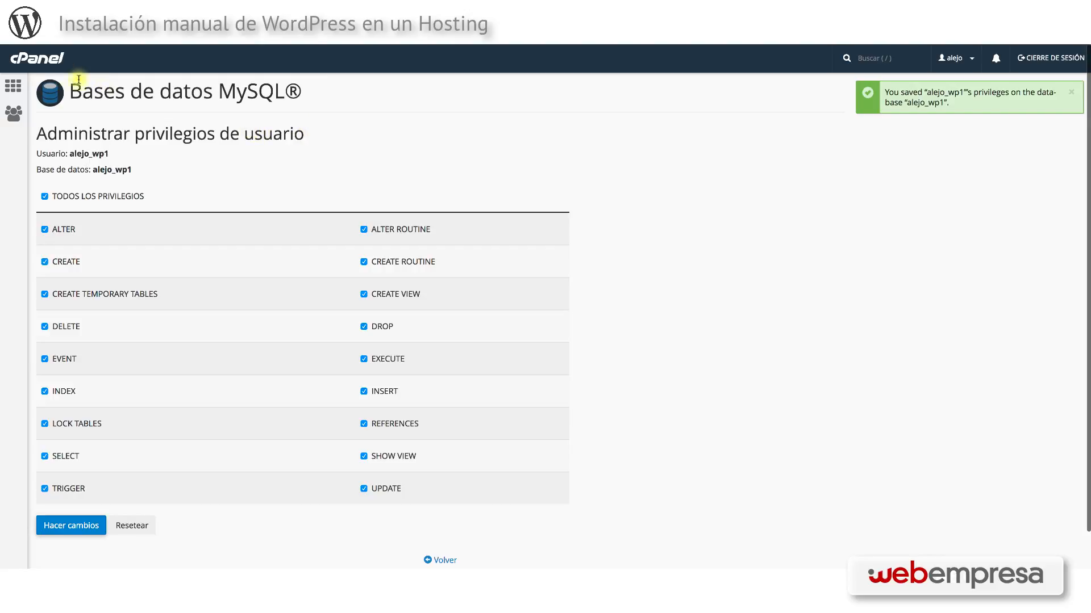
click(45, 63)
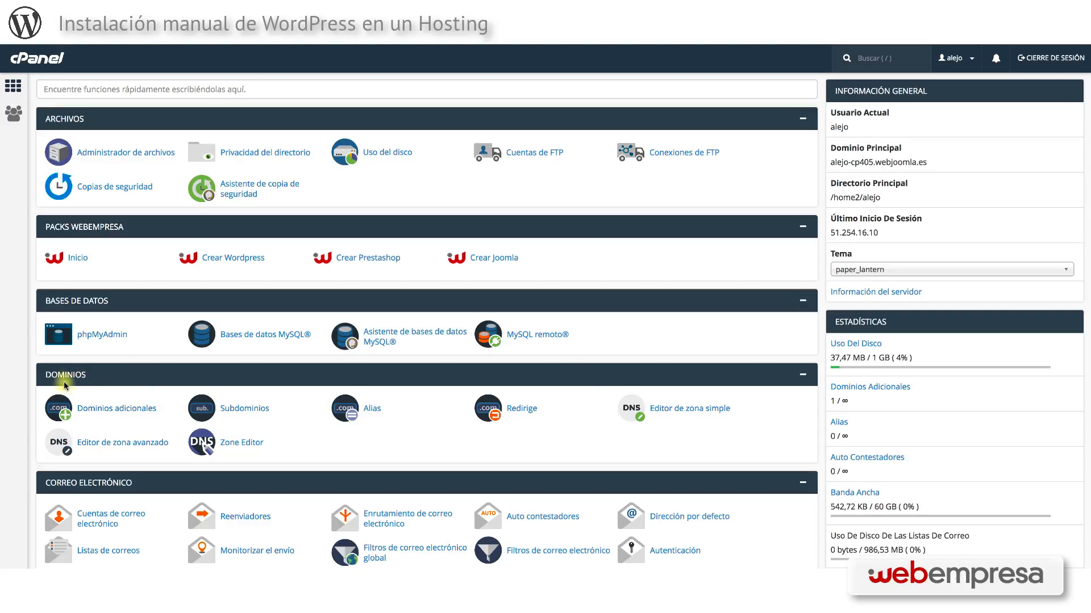
Copy the Dominio Principal name from the info panel and bring Firefox to the front.
click(372, 411)
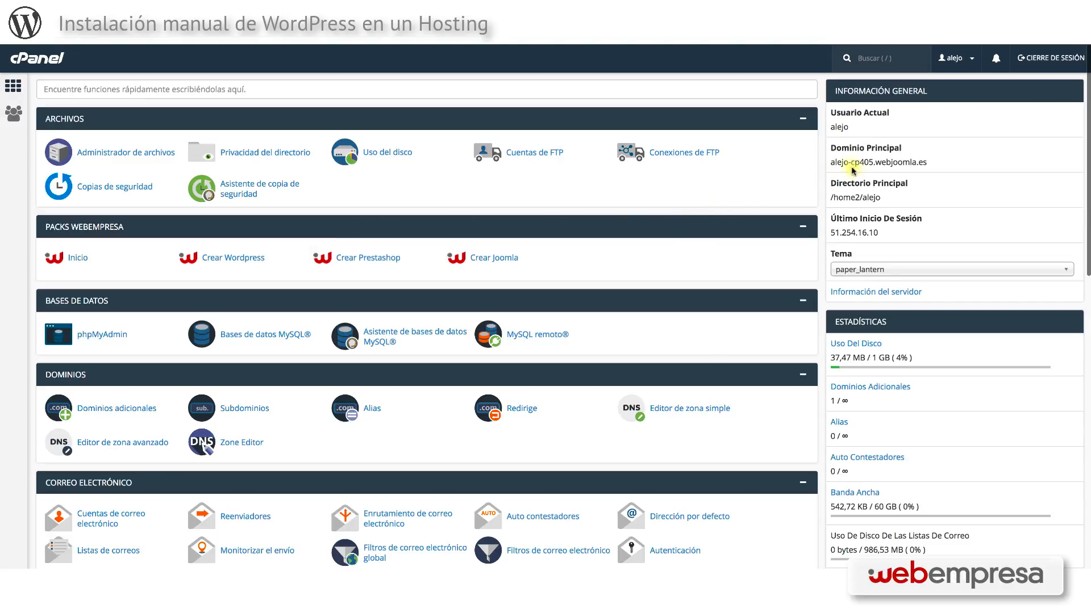
drag(831, 163, 930, 162)
key(super+c)
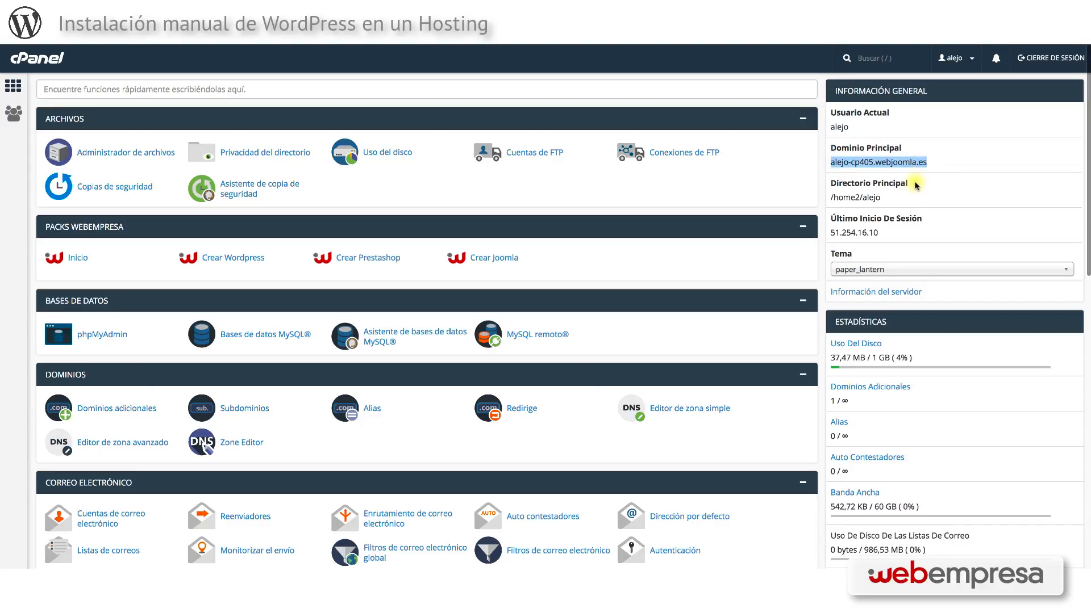
key(super+Tab)
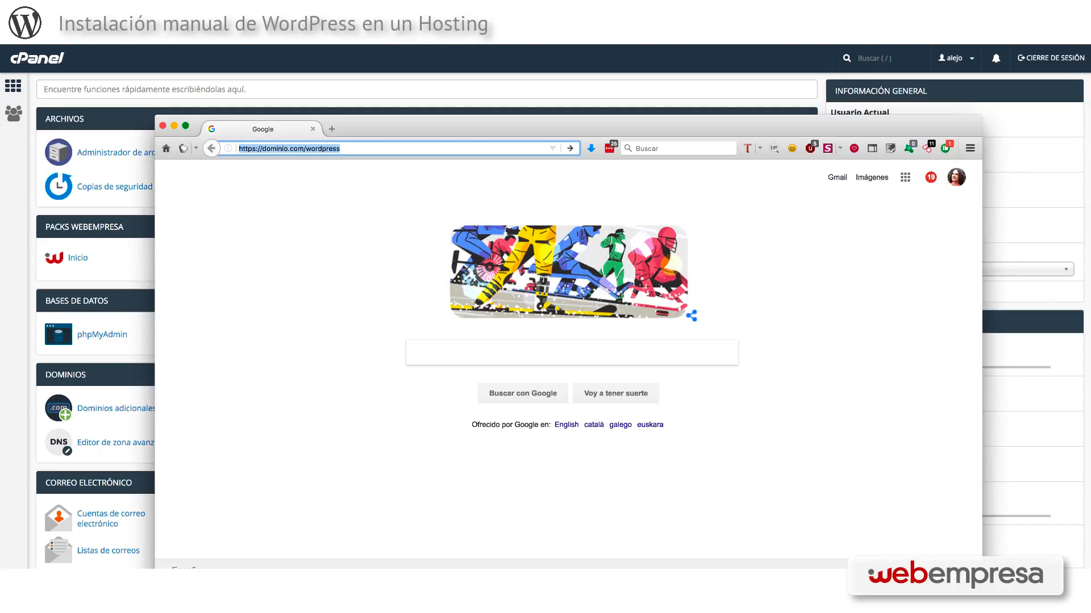
Load the site's /wordpress setup, review the database requirements, and continue with ¡Vamos a ello!
key(super+v)
key(Return)
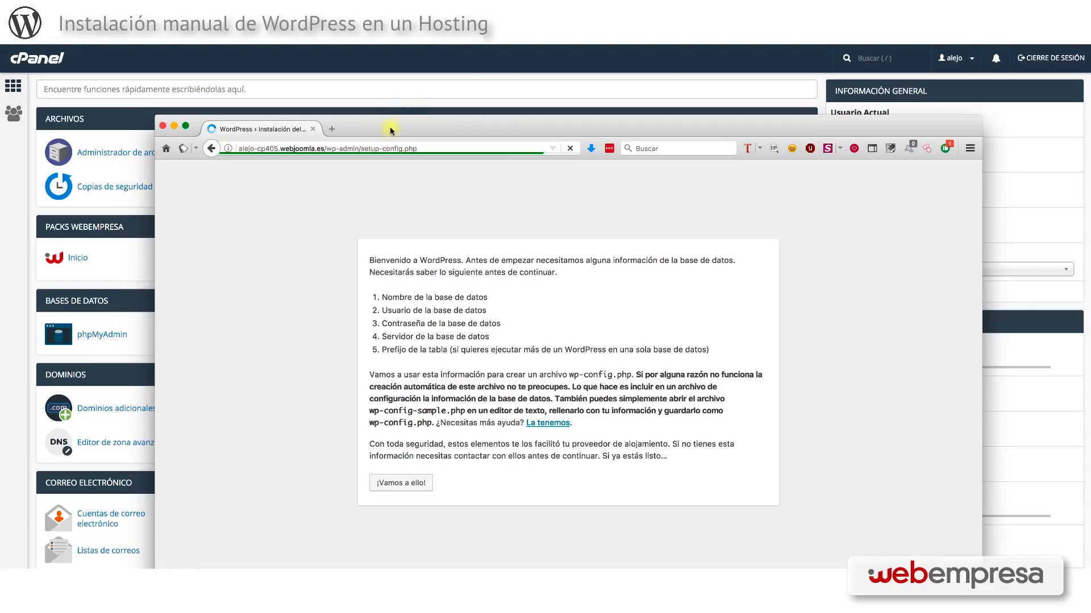
drag(374, 129, 344, 110)
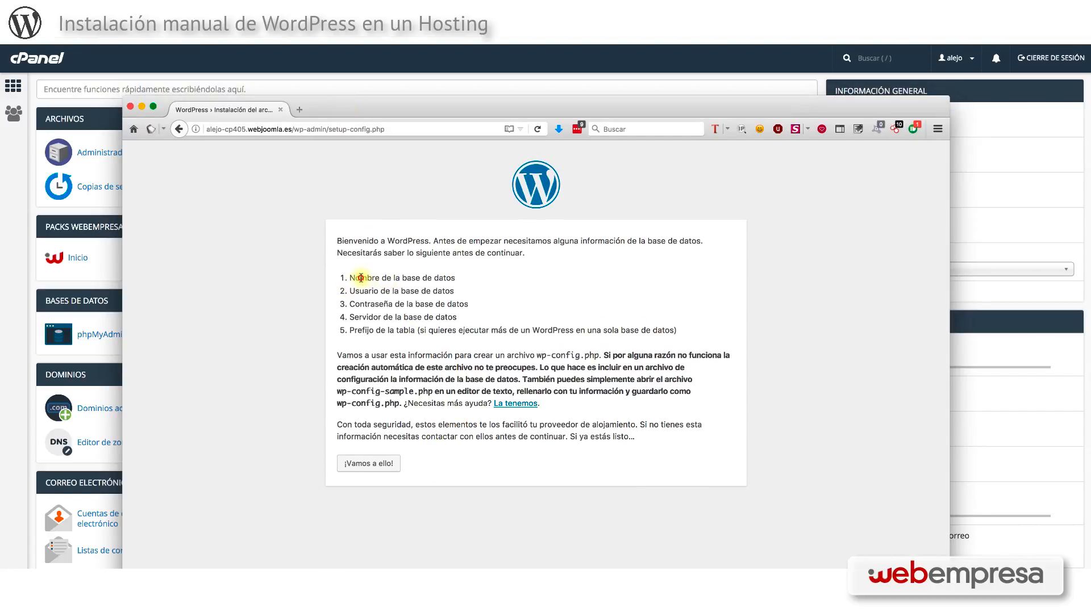
drag(360, 278, 459, 278)
drag(359, 291, 402, 331)
click(378, 332)
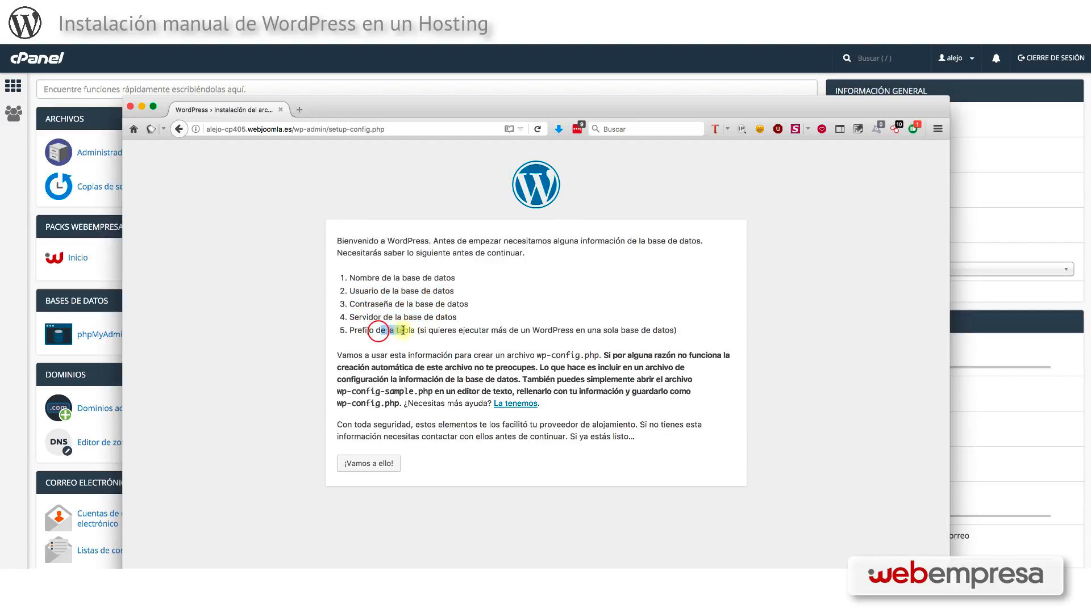
click(372, 467)
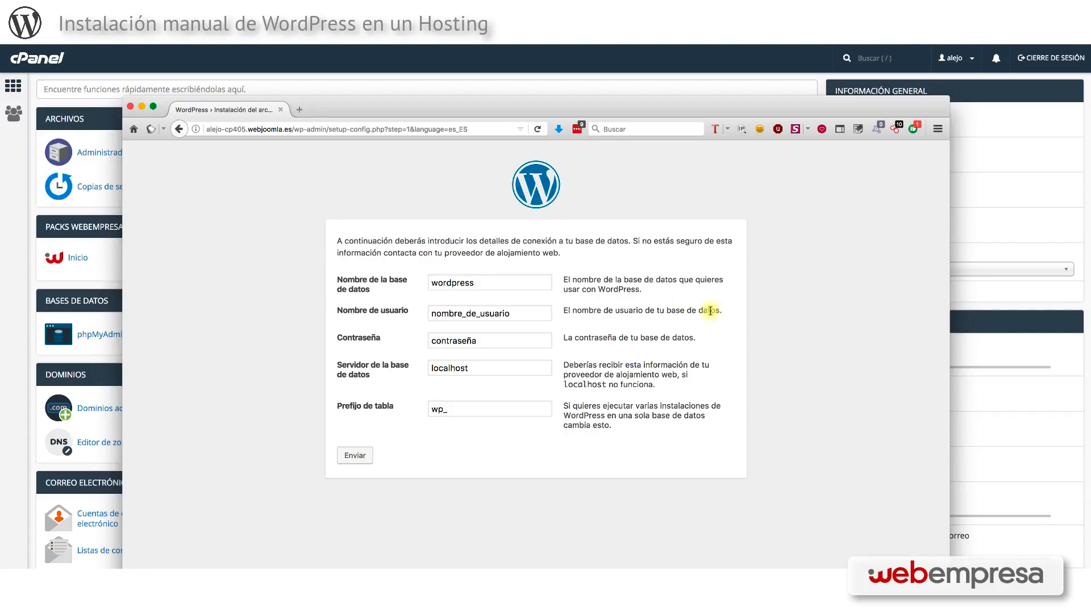
Paste database name wp1, user wp1 and its password, keeping localhost and wp_, then submit.
key(super+Tab)
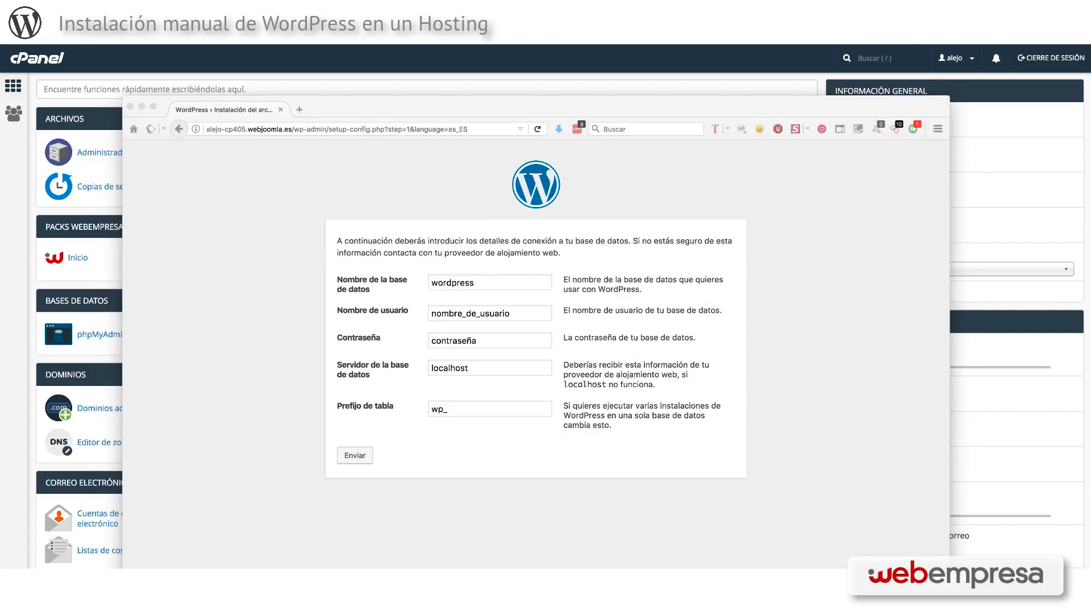
click(479, 283)
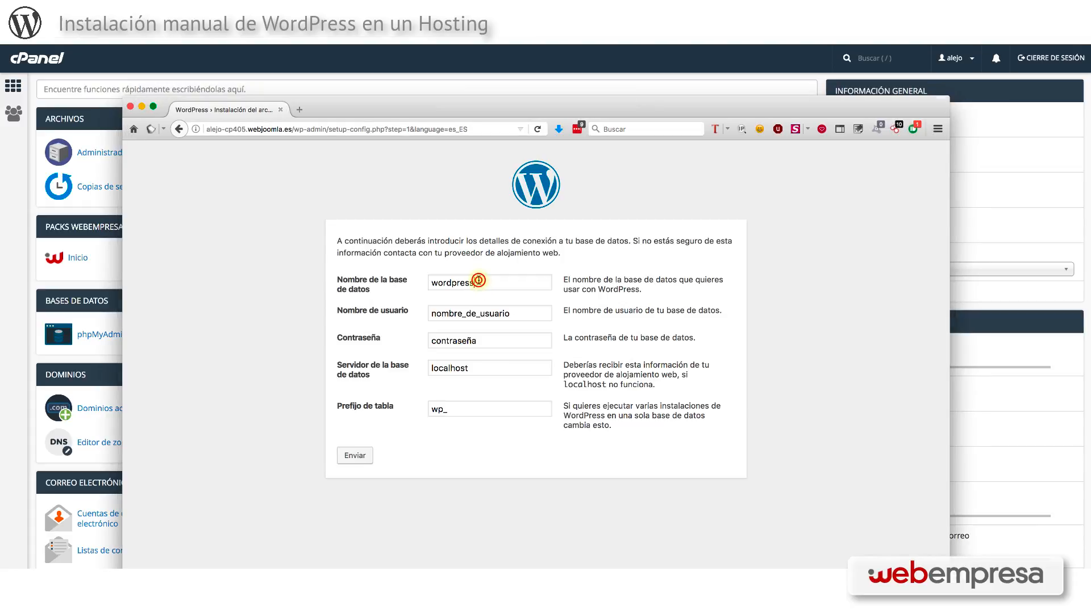
double_click(479, 281)
text(alejo_wp1)
double_click(462, 313)
text(alejo_wp1)
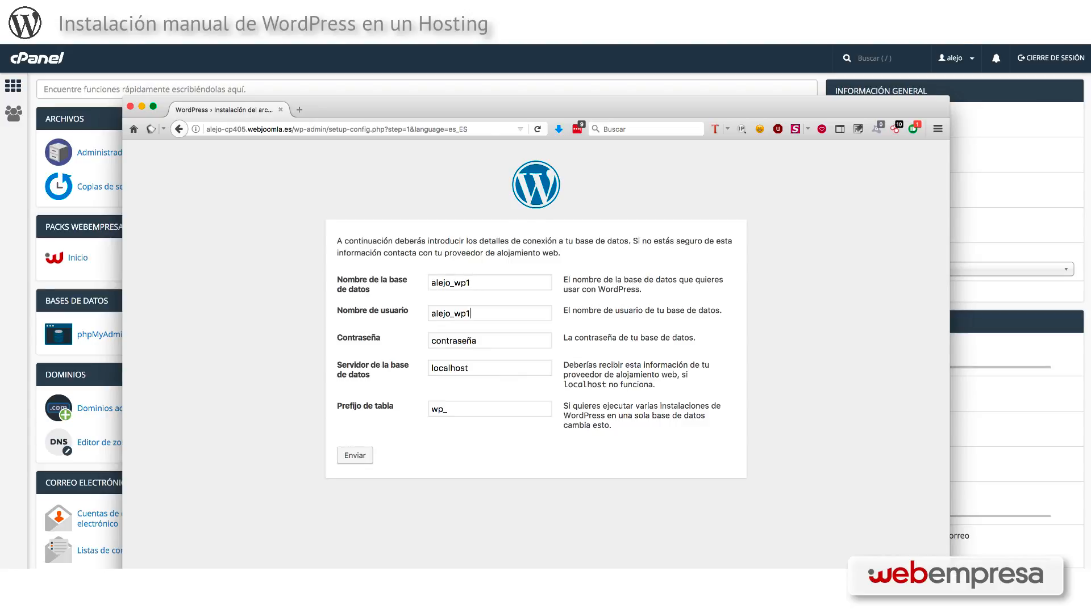
key(super+Tab)
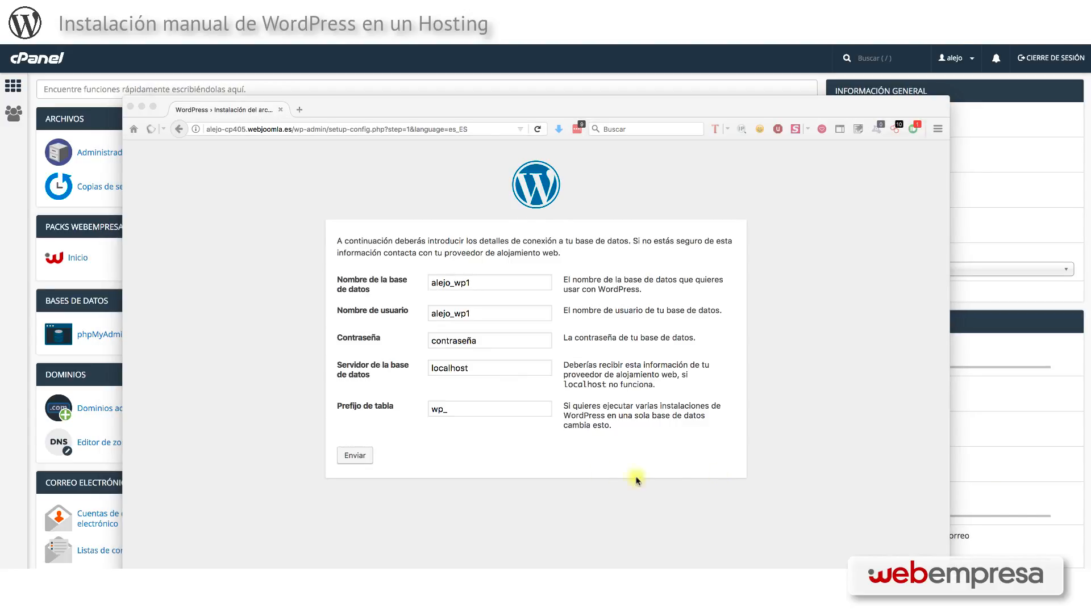
double_click(462, 341)
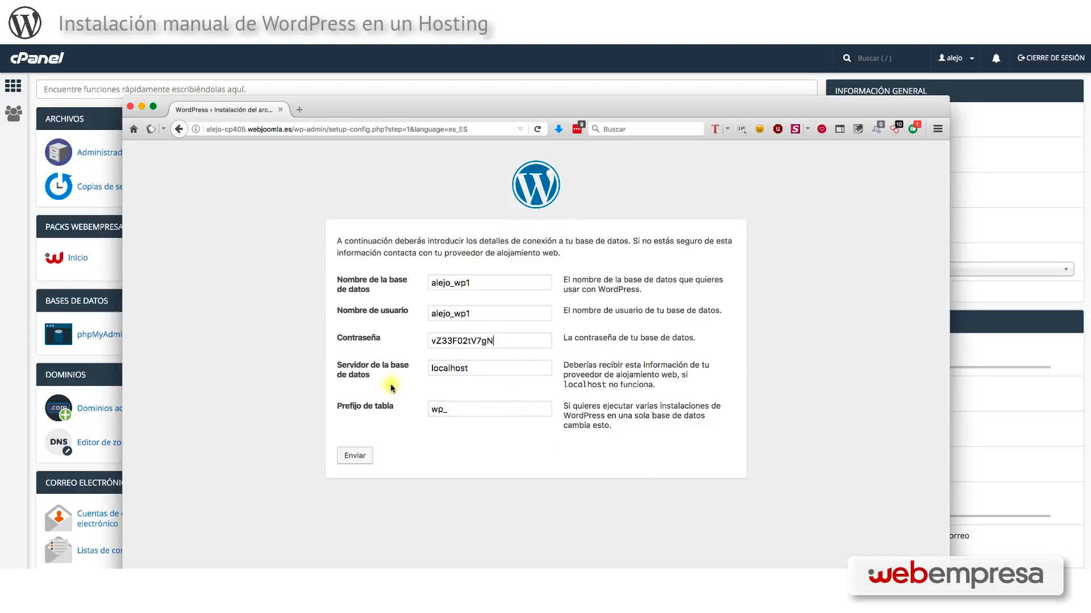
click(390, 387)
click(355, 457)
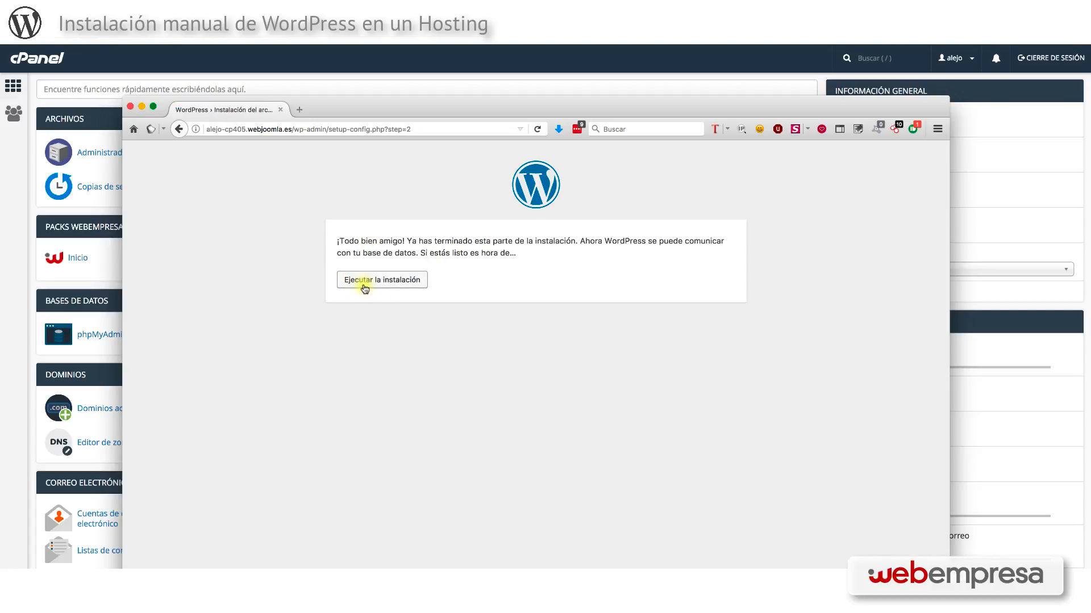
Run the installation and enter site title 'Mi Blog de Cocina' and an admin username.
click(369, 280)
scroll(566, 332, down, 2)
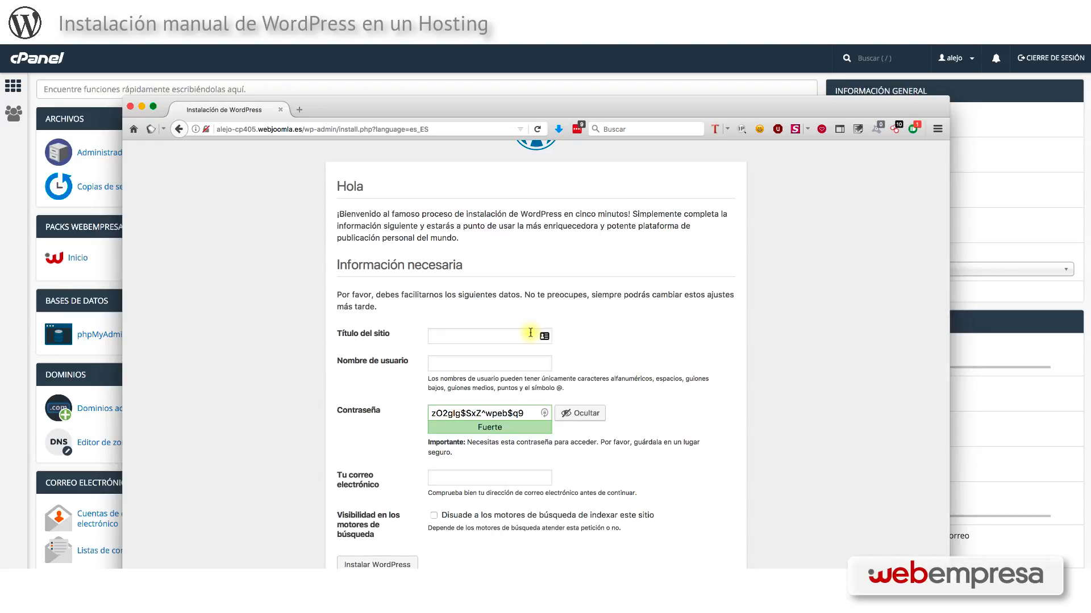
text(Mi Blog de Cocina)
click(476, 363)
text(cocinandoconmarta)
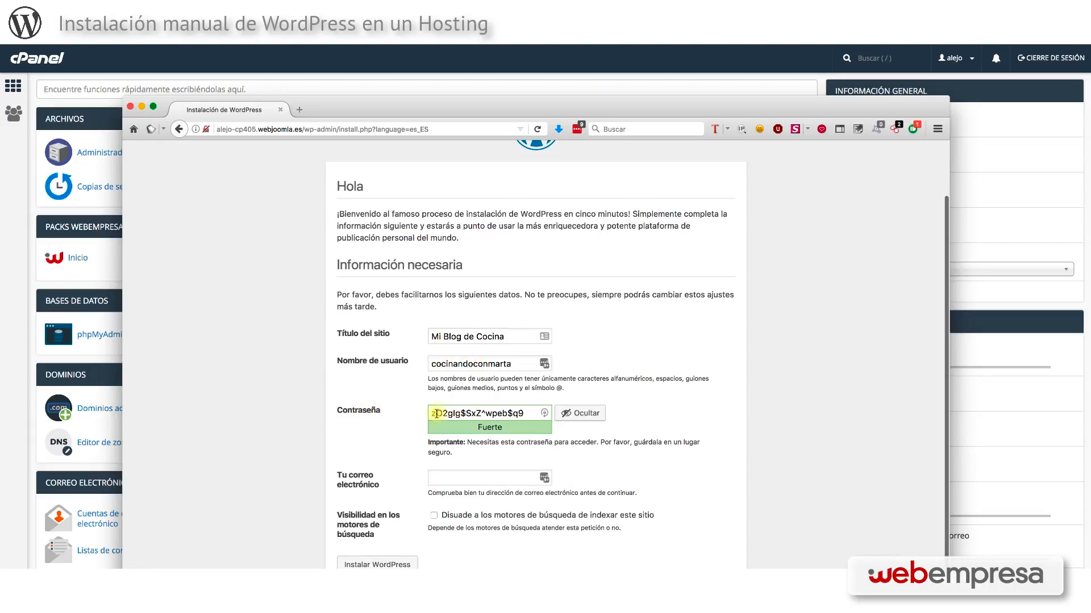
Replace the suggested admin password with a new password.
click(502, 414)
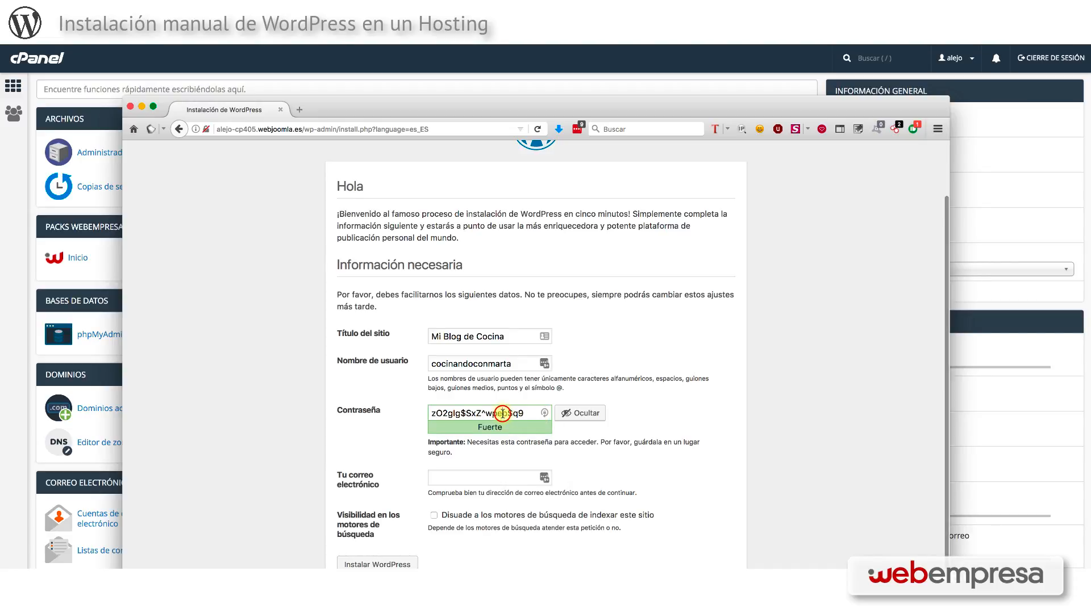
triple_click(503, 413)
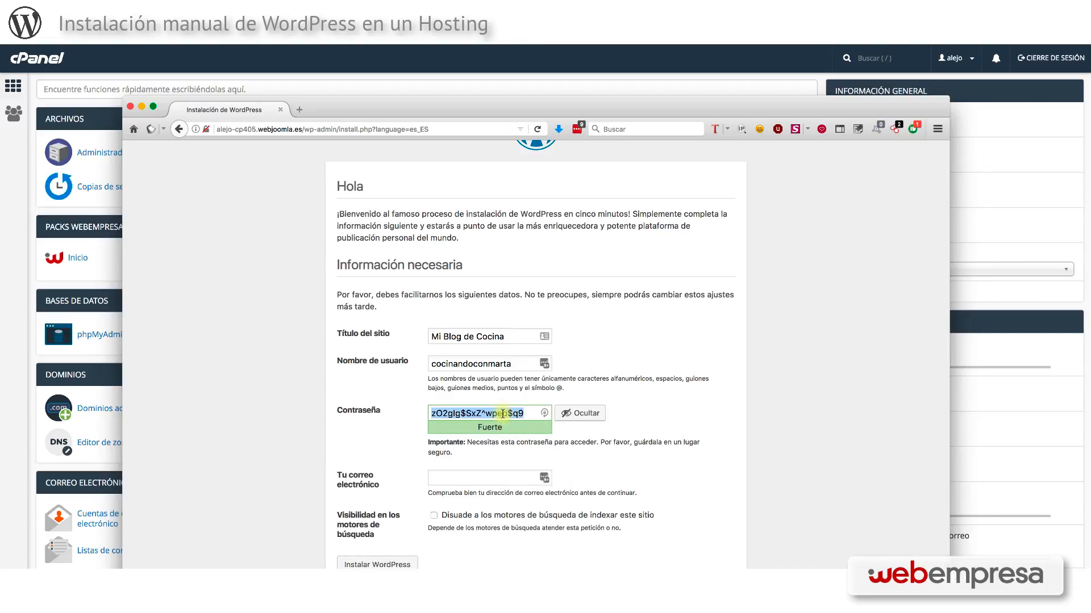
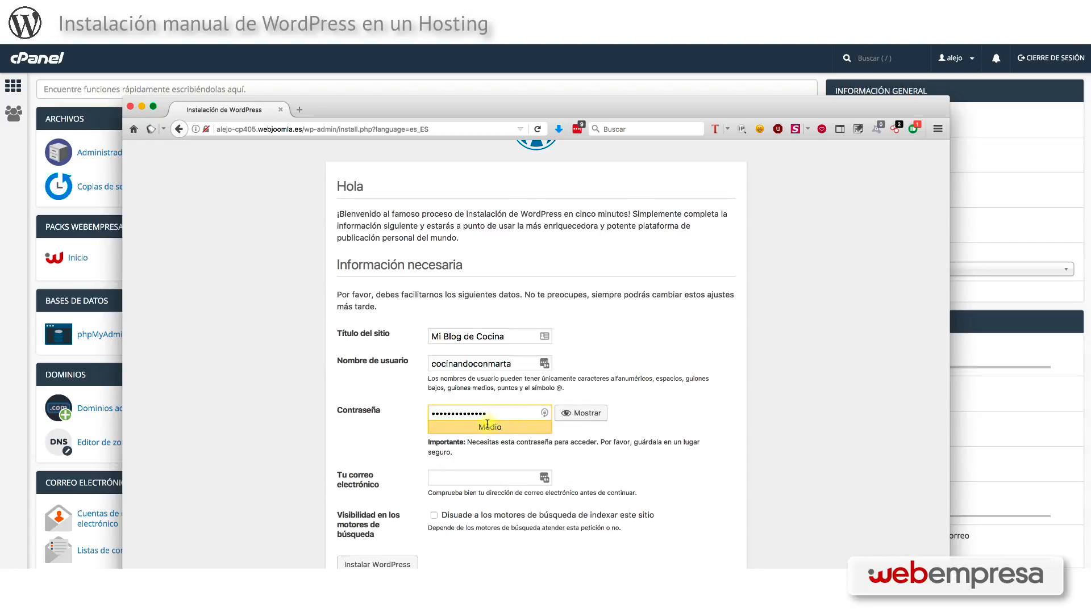
Enter the admin e-mail, tick Disuade a los motores de búsqueda, and install WordPress.
click(486, 482)
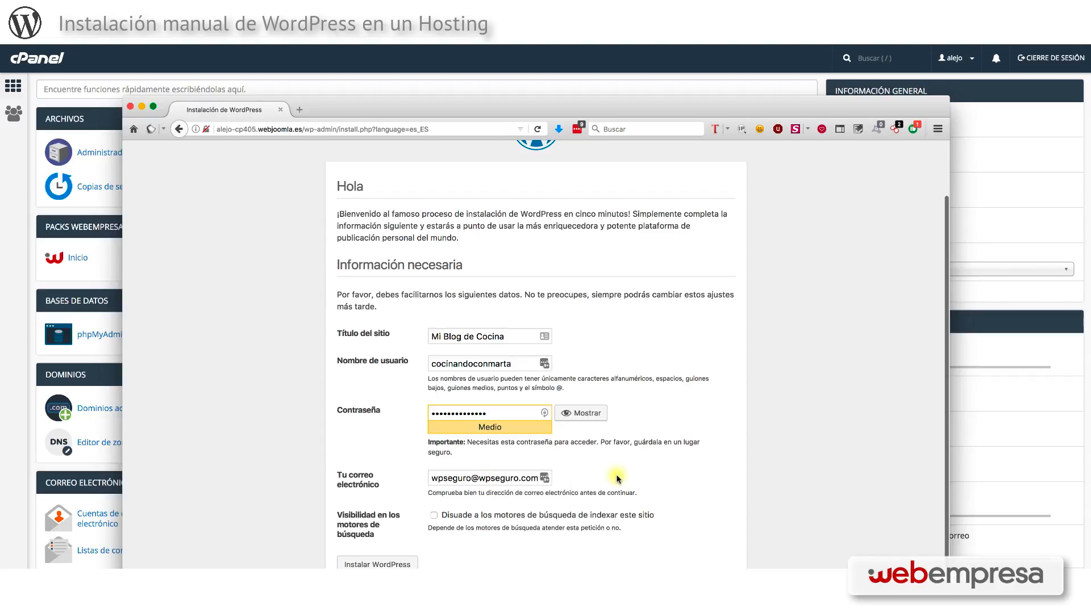
click(433, 515)
drag(506, 102, 506, 85)
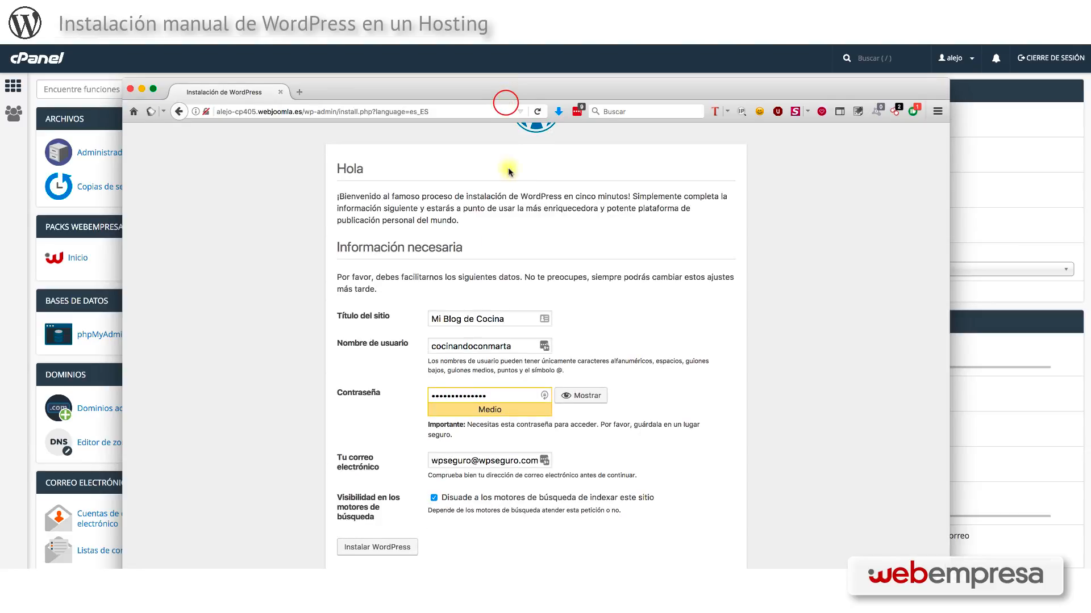
click(375, 549)
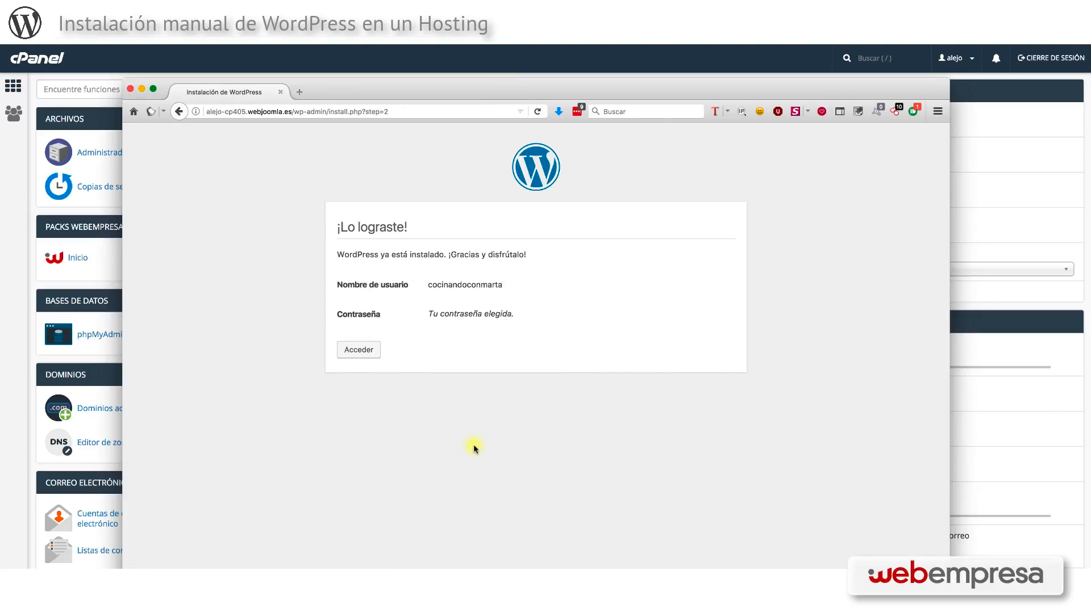
Log in as the new admin and bring up the link menu for Visitar sitio.
click(363, 350)
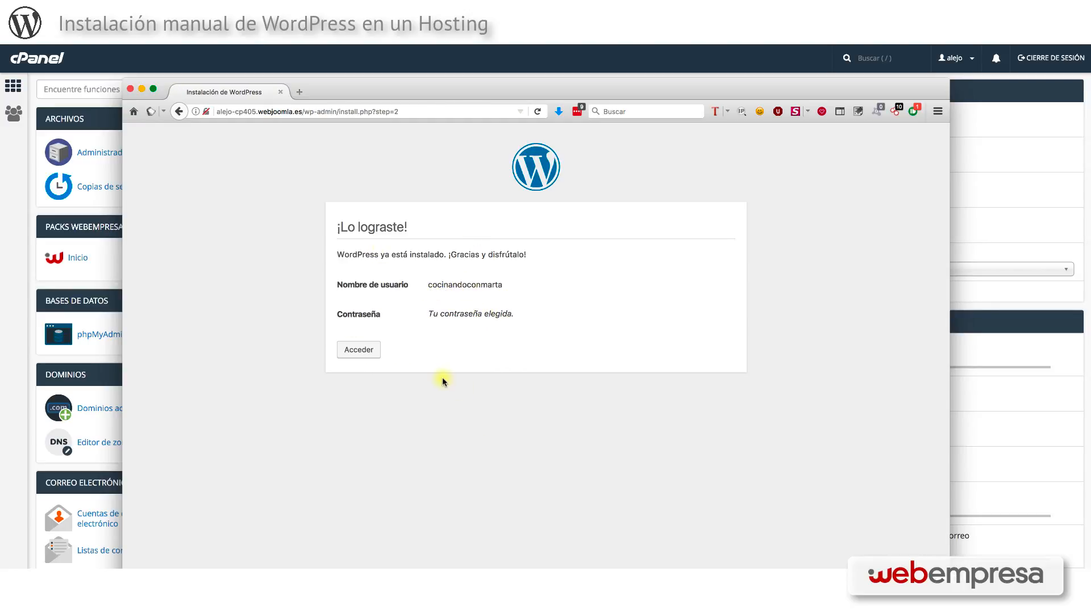
click(355, 352)
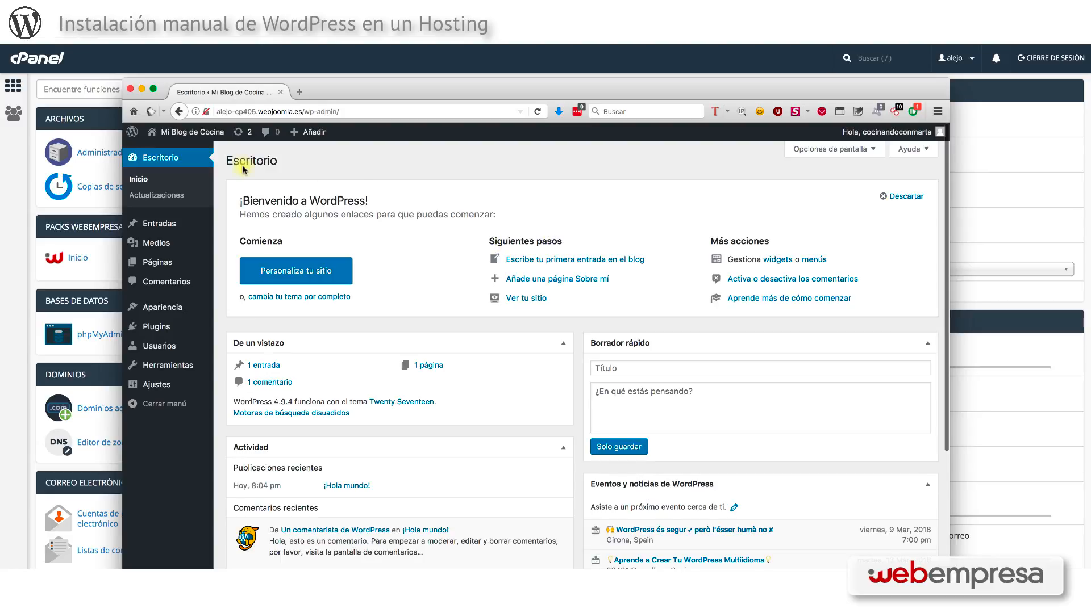
mouse_move(187, 133)
right_click(166, 153)
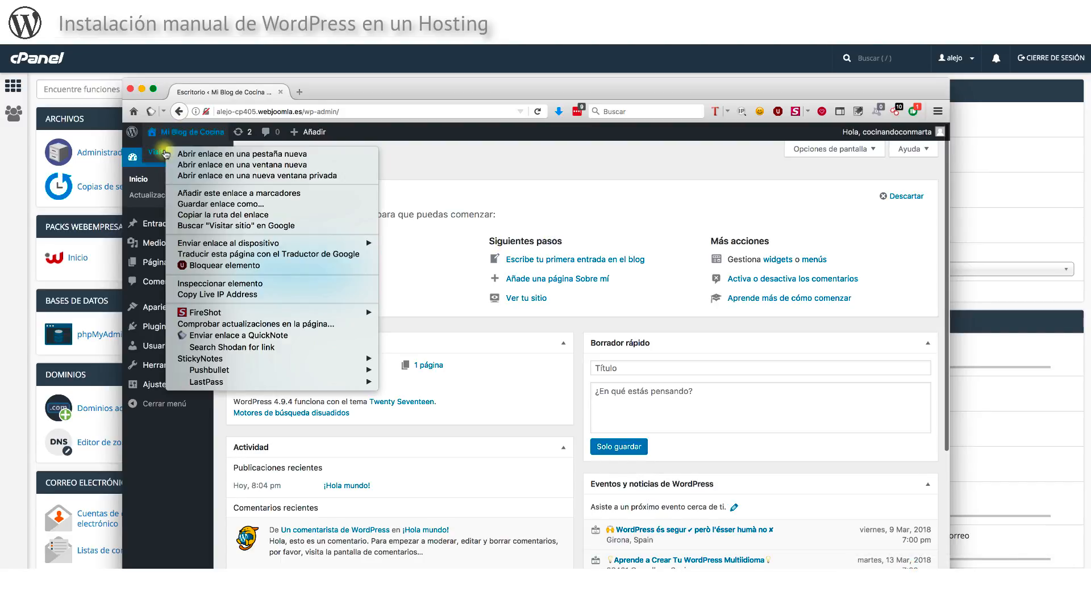
Open Mi Blog de Cocina in a new tab and scroll through its ¡Hola mundo! post.
click(188, 151)
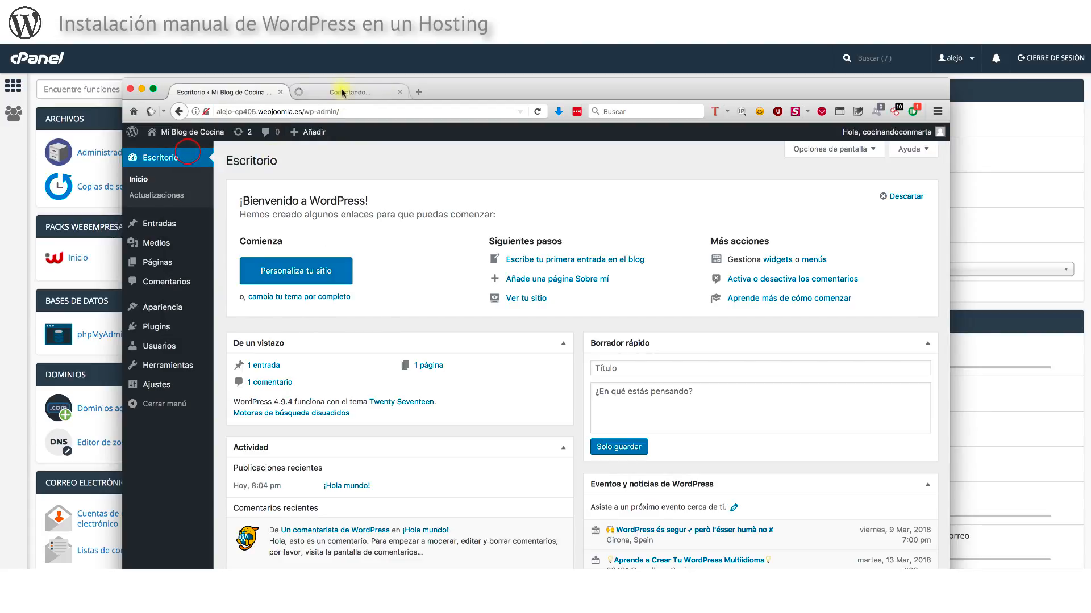
click(340, 92)
click(244, 92)
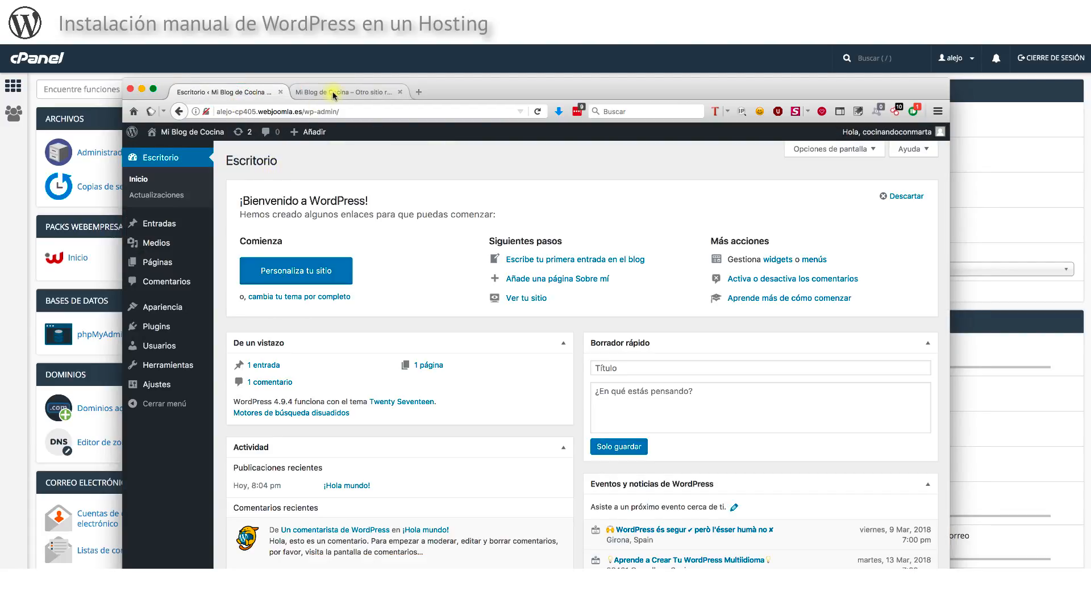
click(332, 92)
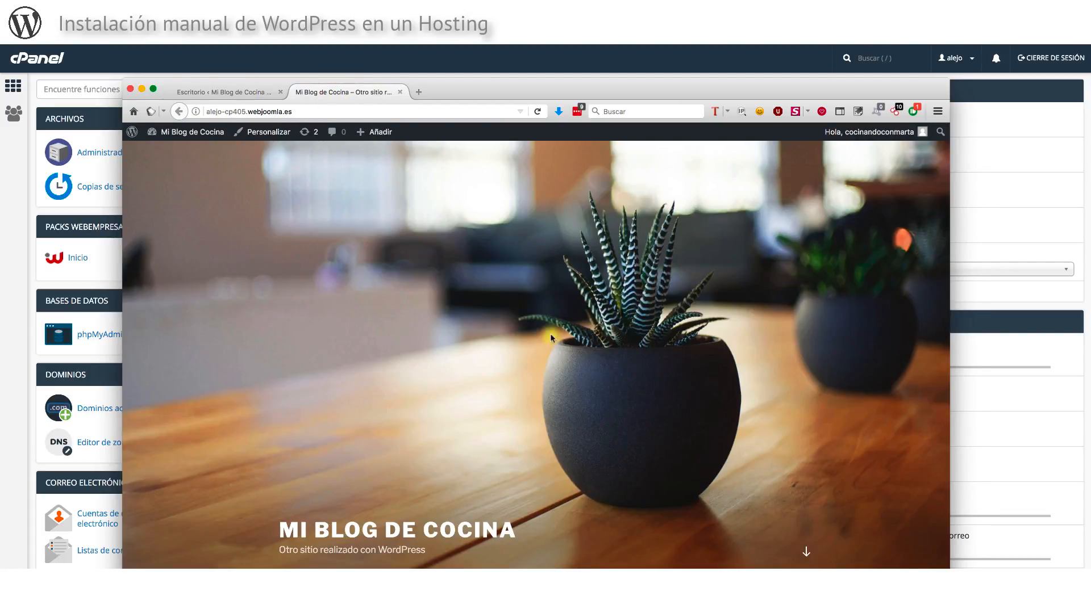
scroll(544, 349, down, 3)
scroll(544, 348, down, 10)
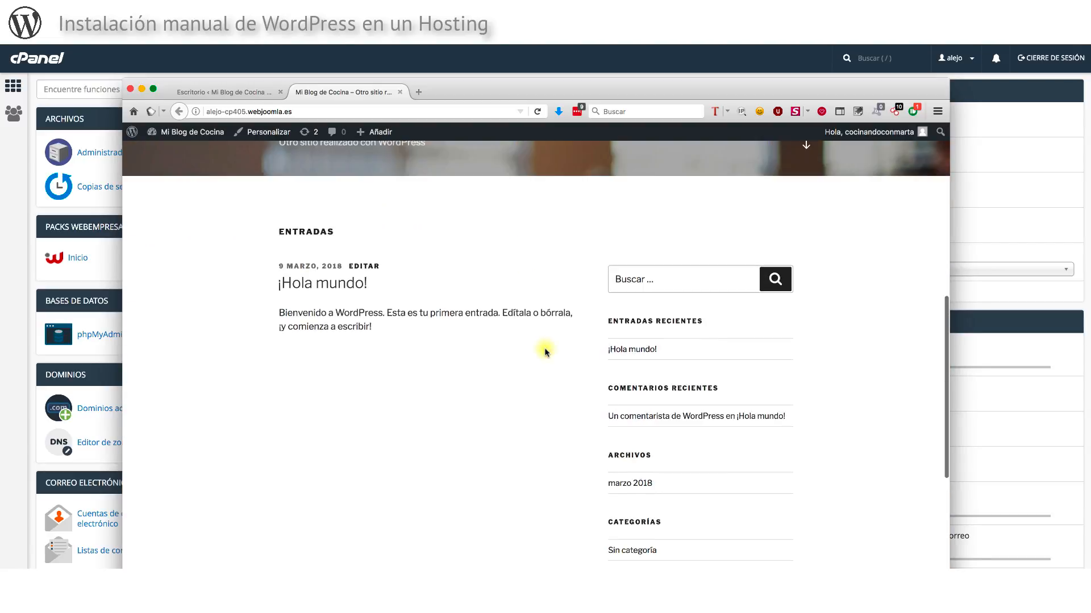
scroll(545, 349, up, 15)
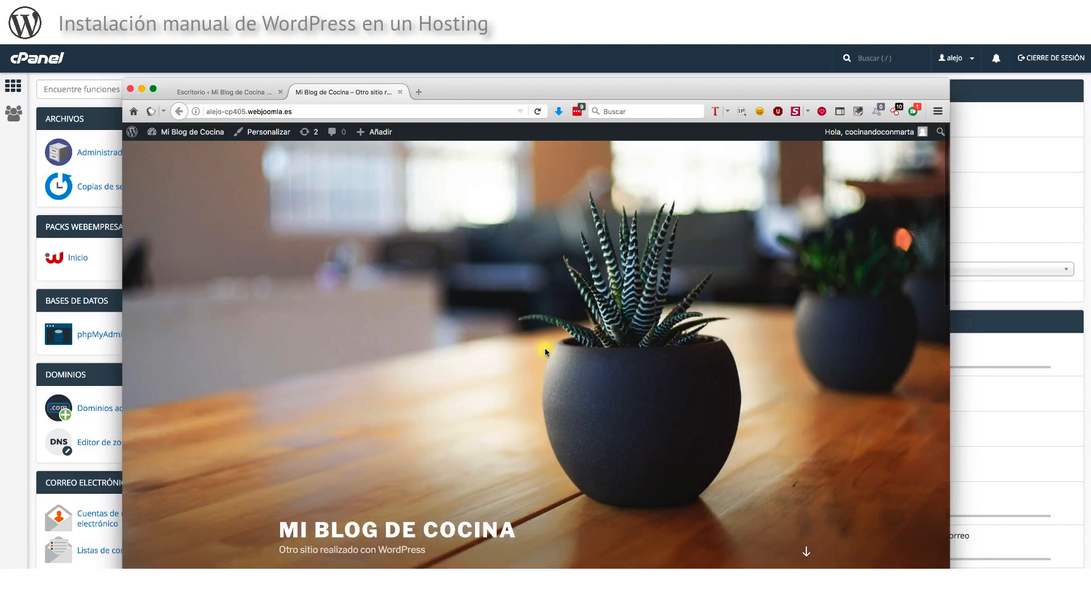